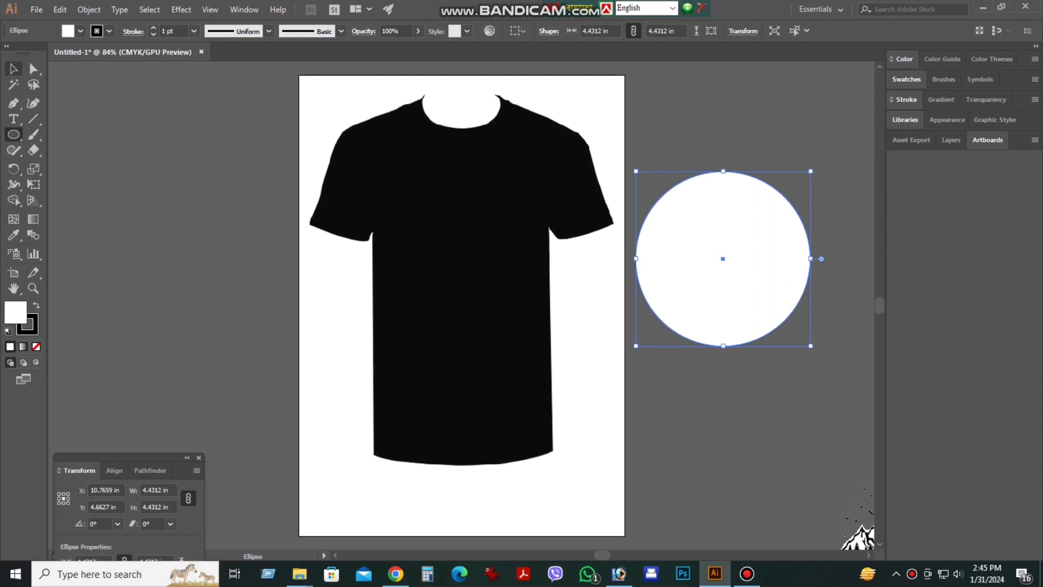
Step: Pan the view to centre the white 4.4312 in circle beside the T-shirt, then clear the selection
left_click(13, 69)
key("space")
left_click_drag(723, 259, 592, 240)
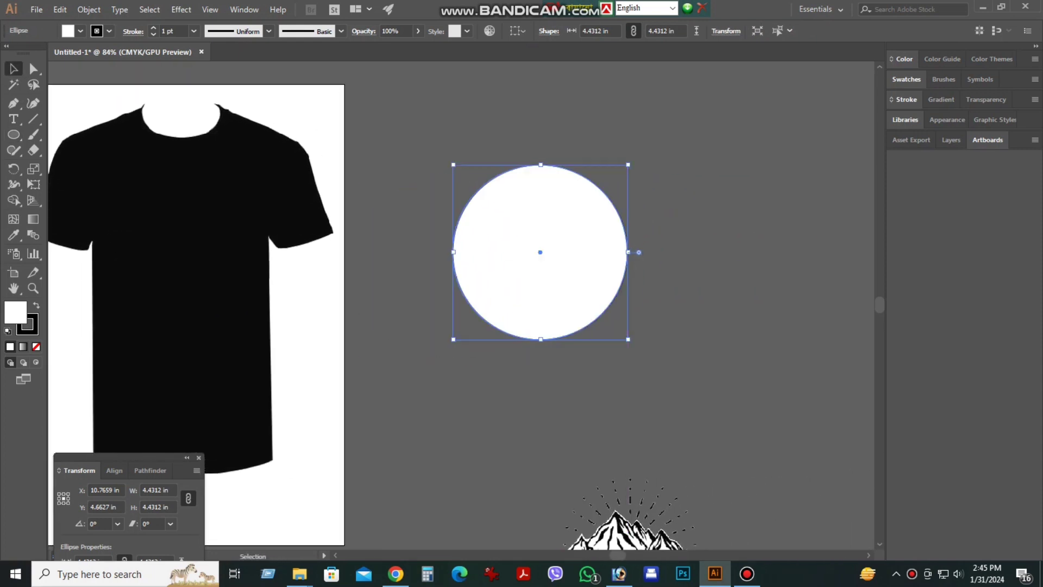
scroll(591, 240, "up", 1)
left_click(668, 255)
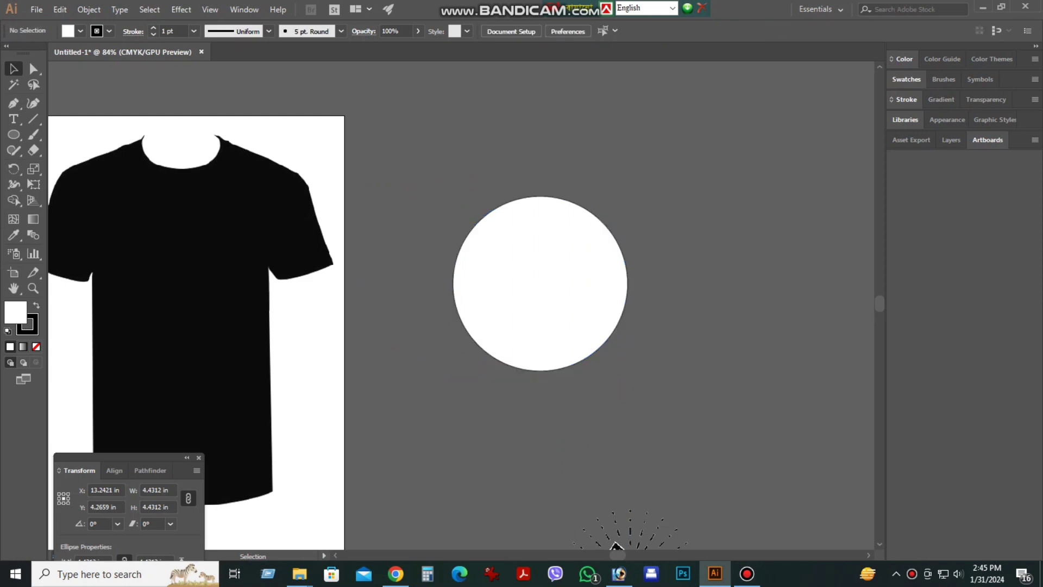
left_click(592, 266)
key("ctrl+c")
left_click(615, 545)
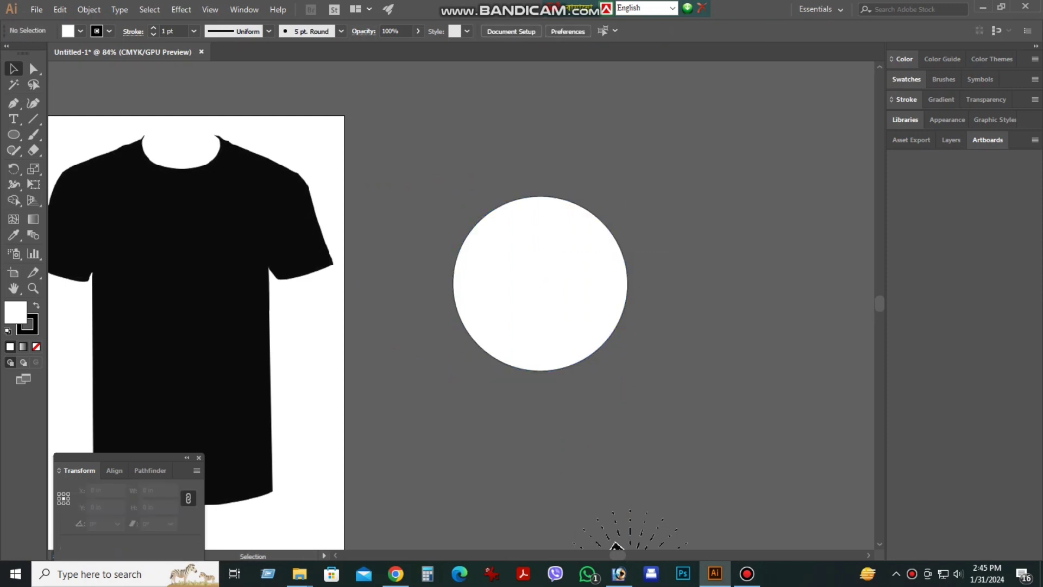
Step: Draw a horizontal line across the circle's middle and give it a 10 pt stroke
key("backslash")
left_click_drag(453, 283, 627, 283)
key("v")
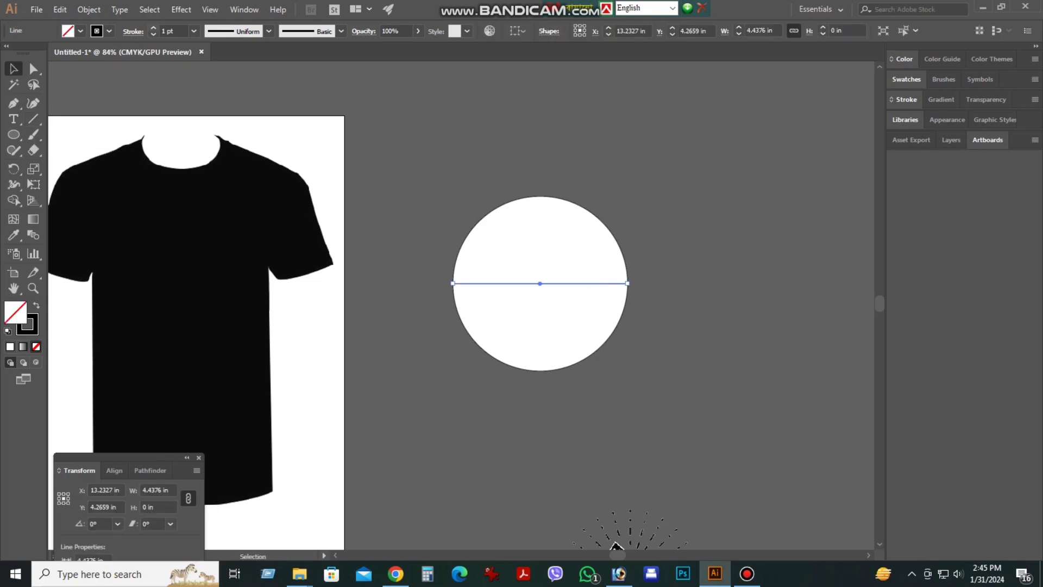
left_click(153, 28)
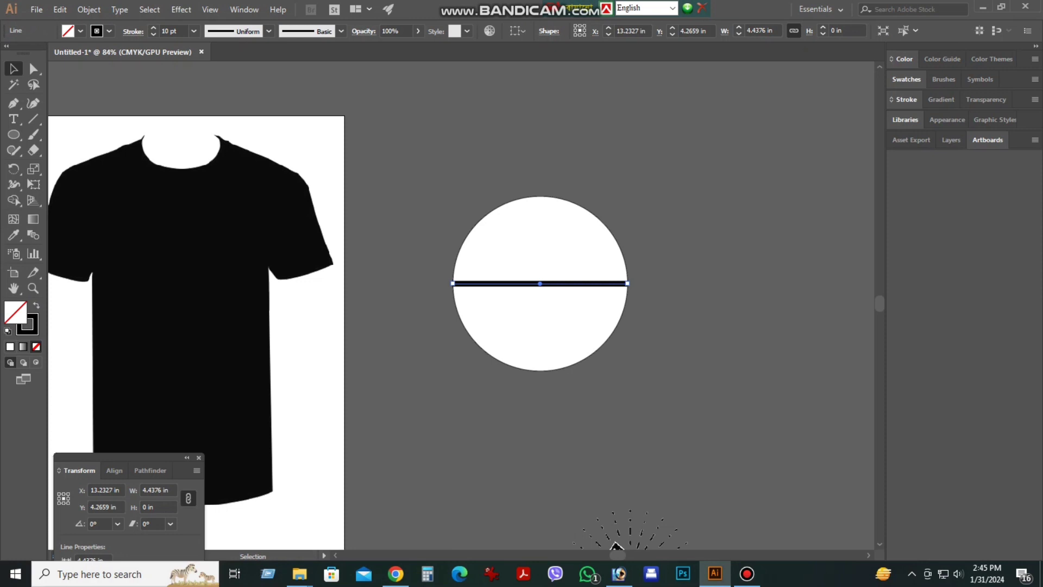
left_click(616, 545)
key("ctrl+z")
Step: Copy the line to the circle's top and repeat the copy with Ctrl+D to stack evenly spaced stripes
left_click_drag(540, 283, 544, 221)
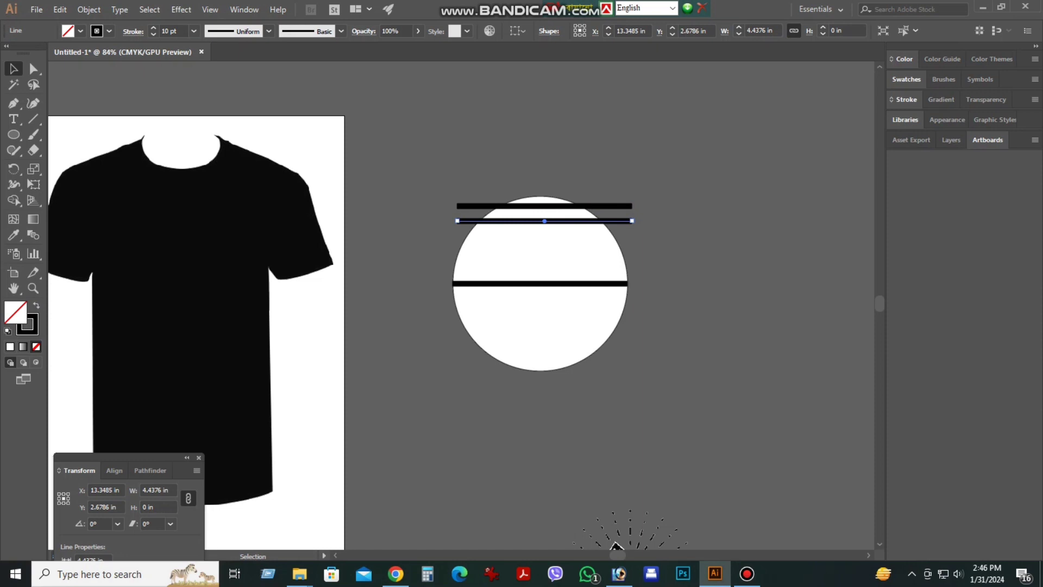
key("ctrl")
key("ctrl+d")
key("ctrl+d")
key("ctrl+d")
key("ctrl+d")
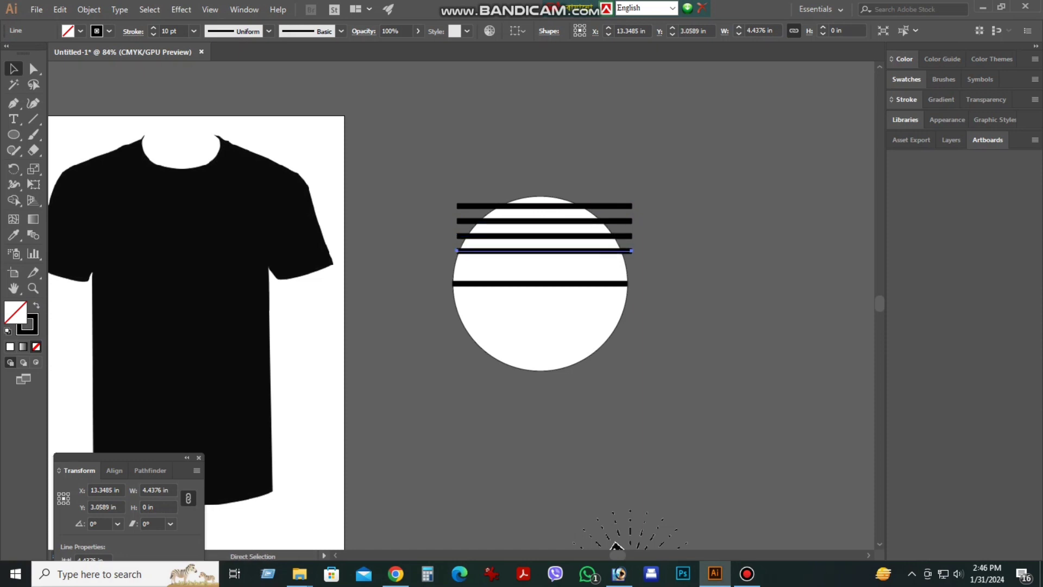
key("ctrl+d")
key("ctrl+d")
key("ctrl+d")
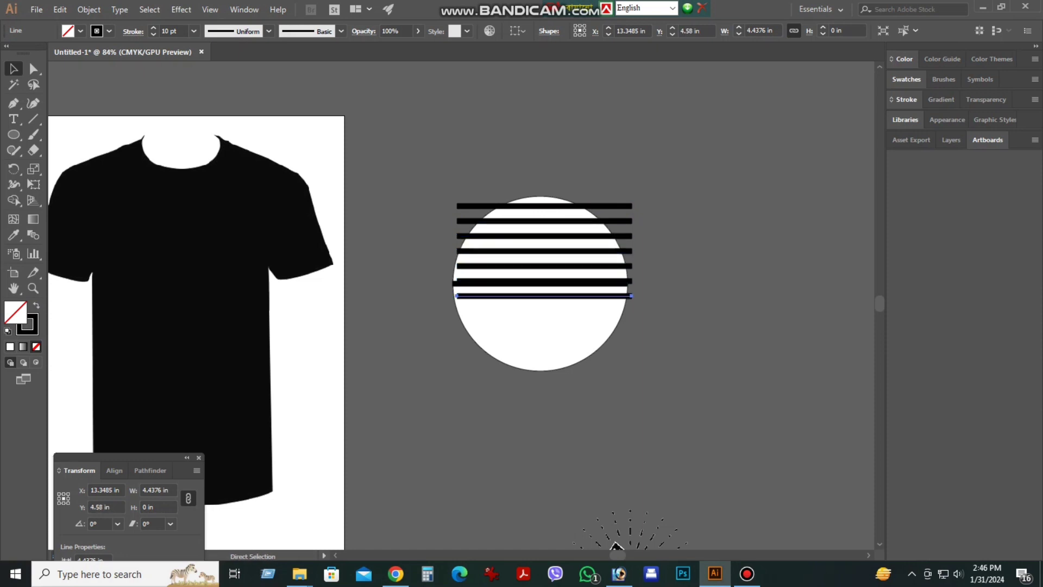
key("ctrl+d")
key("ctrl+d")
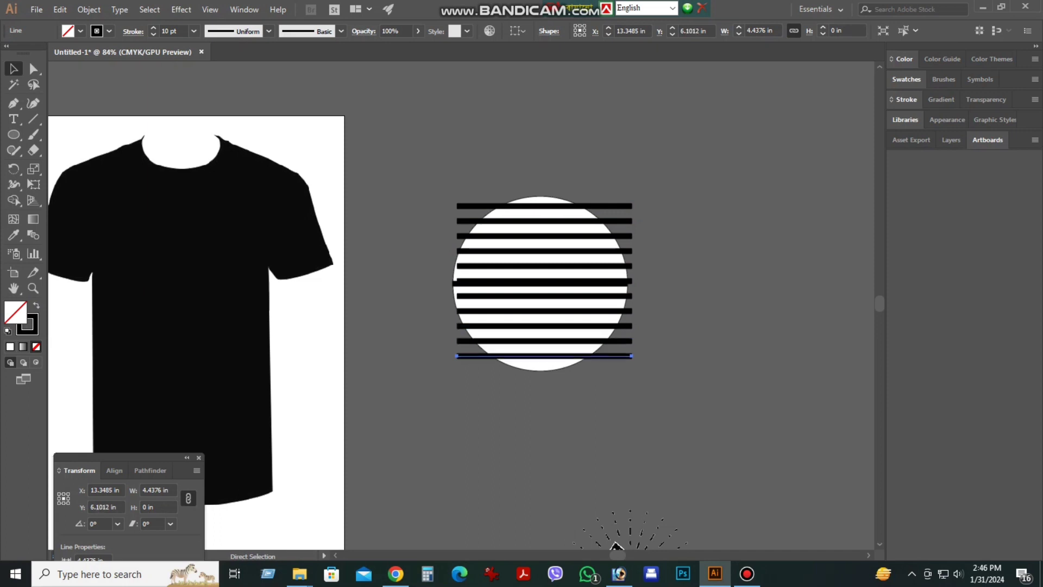
key("ctrl+d")
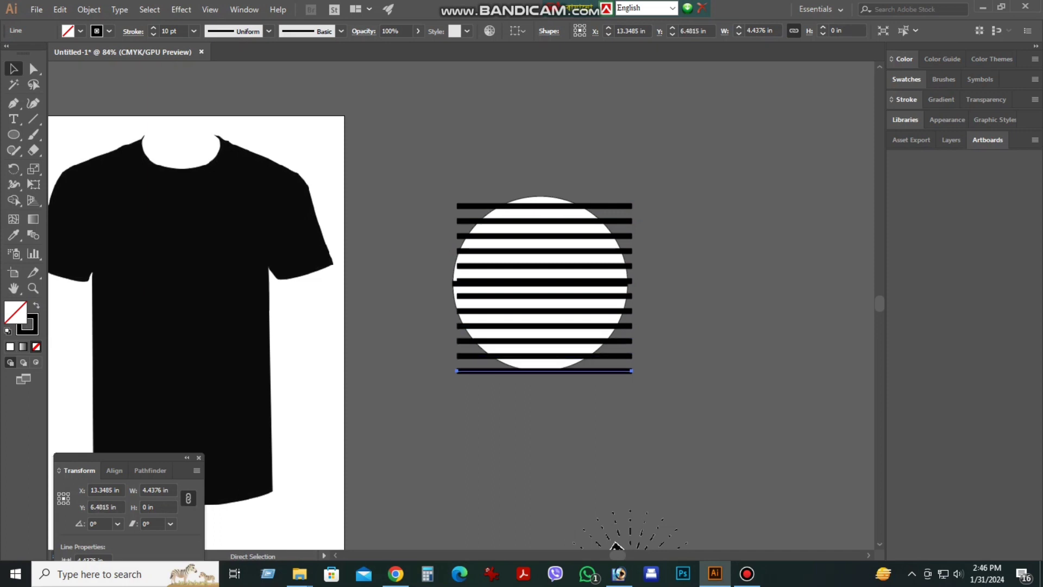
key("ctrl+shift+a")
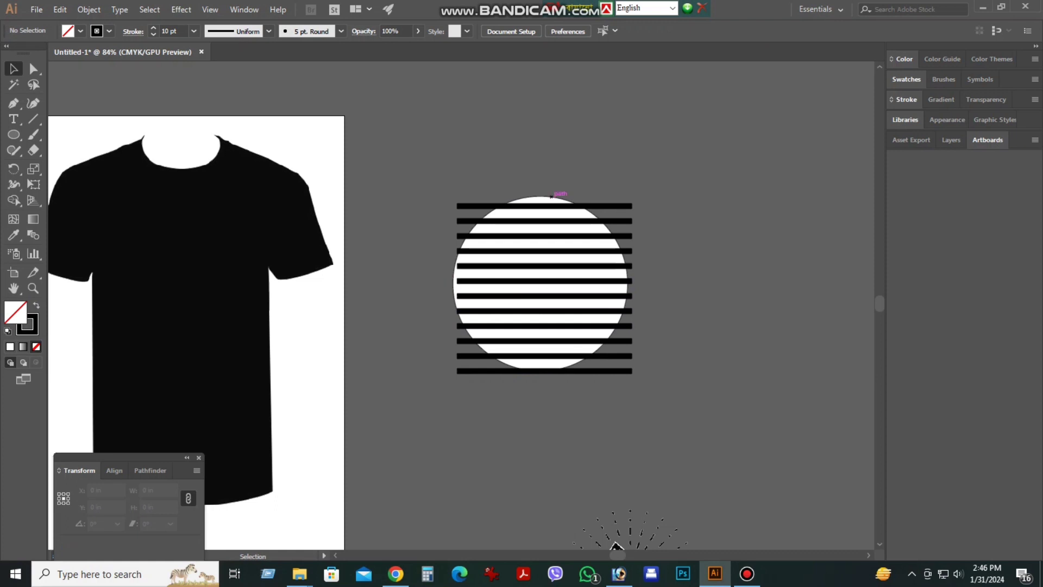
Step: Set the circle's fill to None so only its outline shows, then select the top stripe
key("ctrl+a")
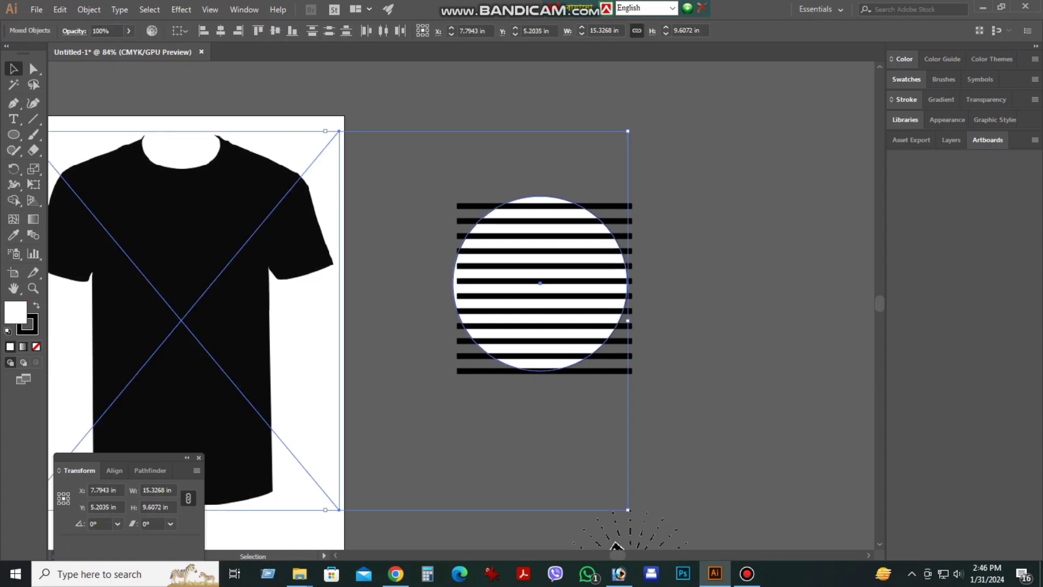
left_click(541, 197)
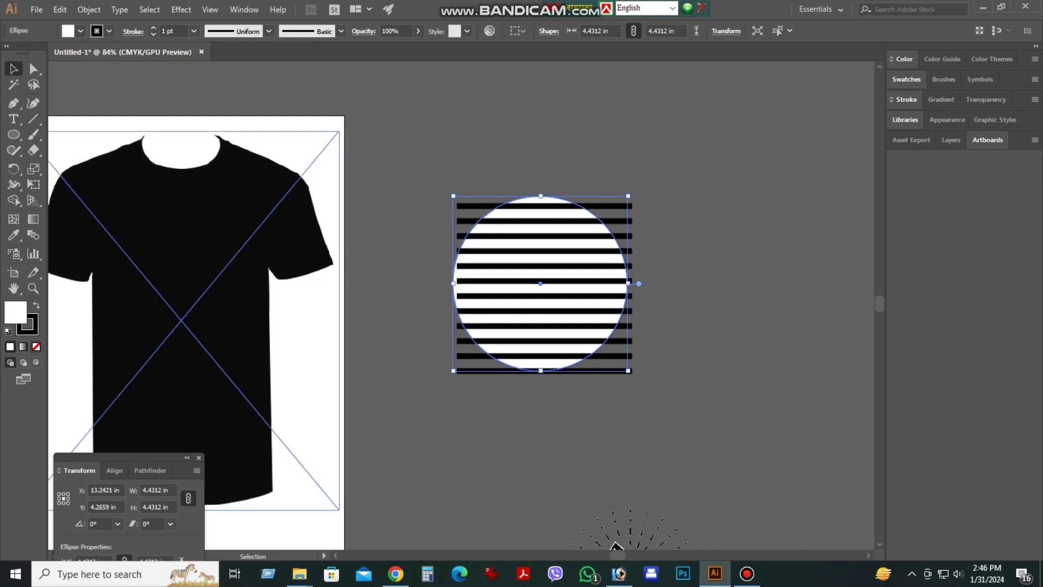
left_click(36, 347)
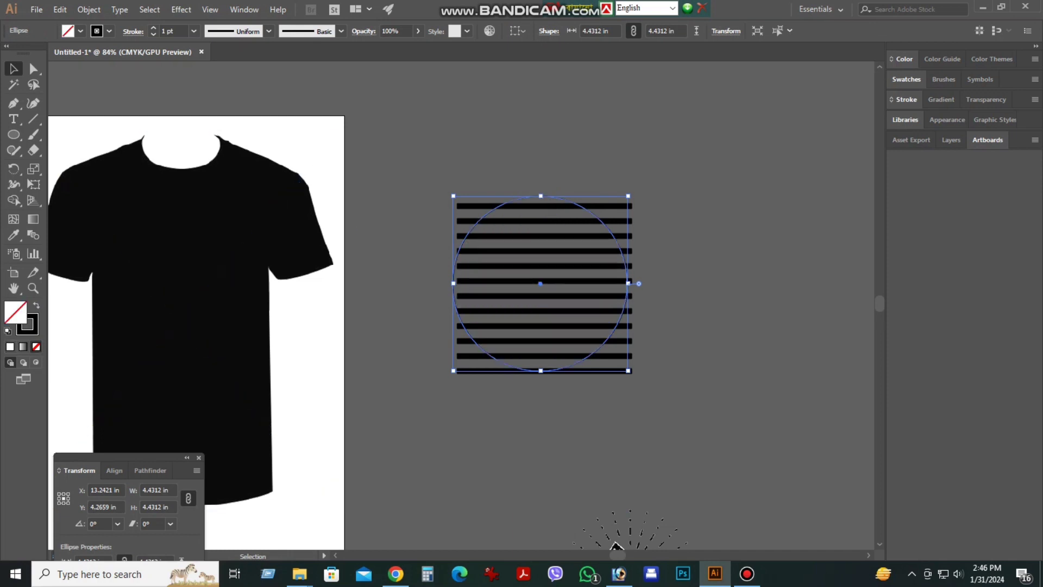
left_click(615, 545)
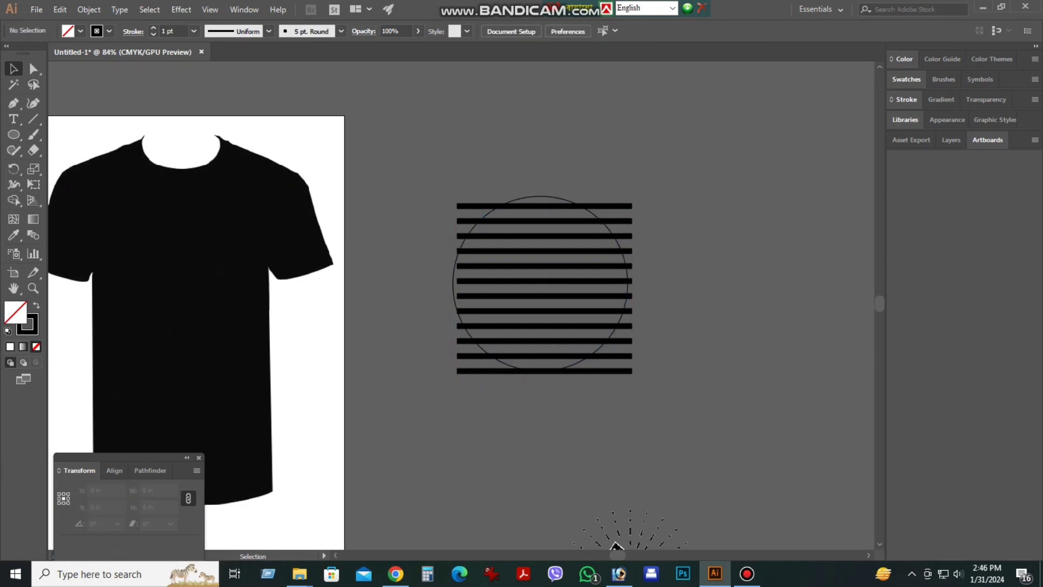
left_click(560, 206)
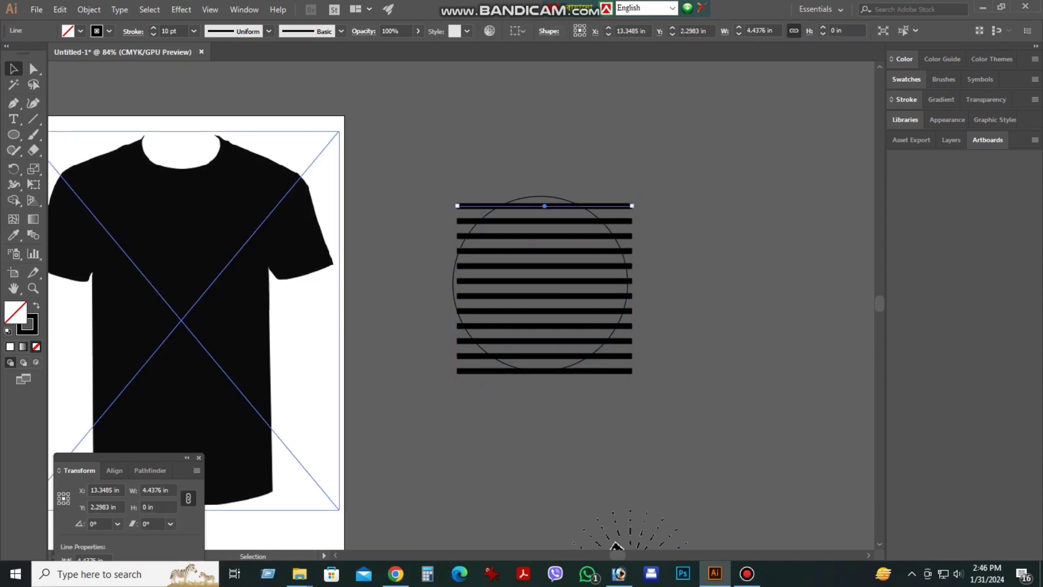
Step: Give the top stripe a crimson stroke and step down through the stripes below it
double_click(28, 324)
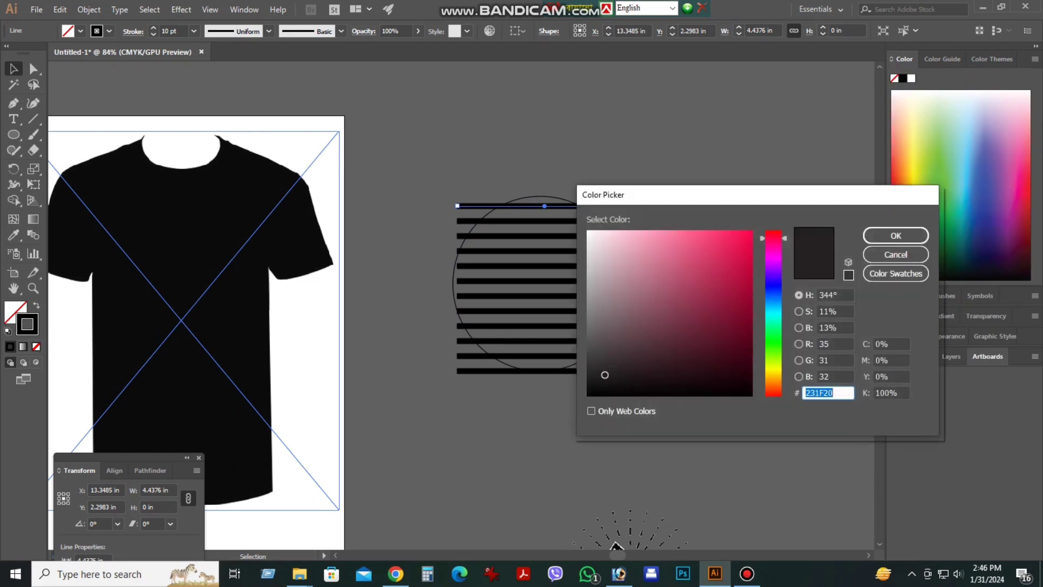
left_click_drag(787, 197, 872, 280)
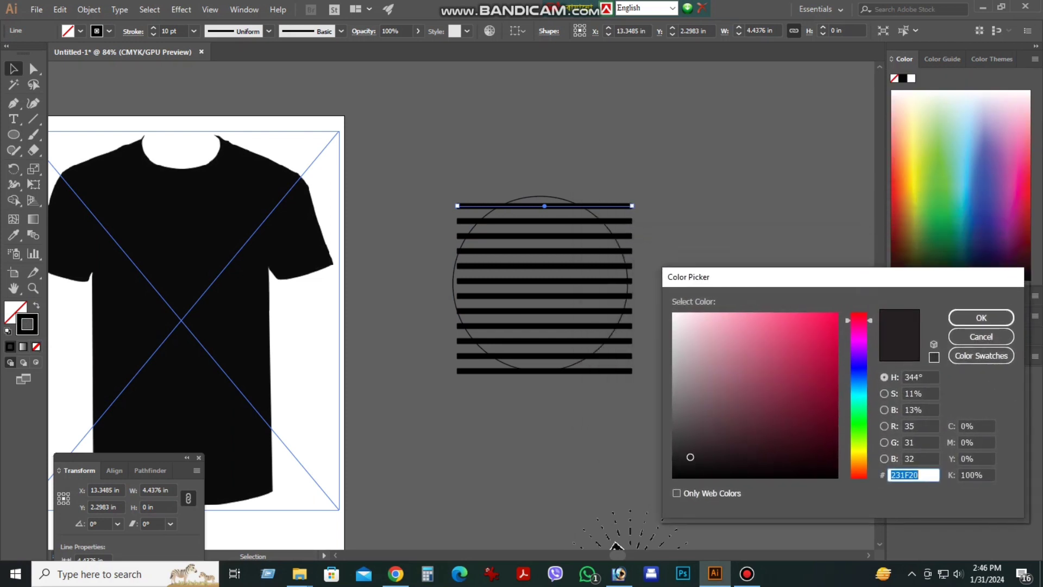
key("ctrl+v")
left_click(981, 317)
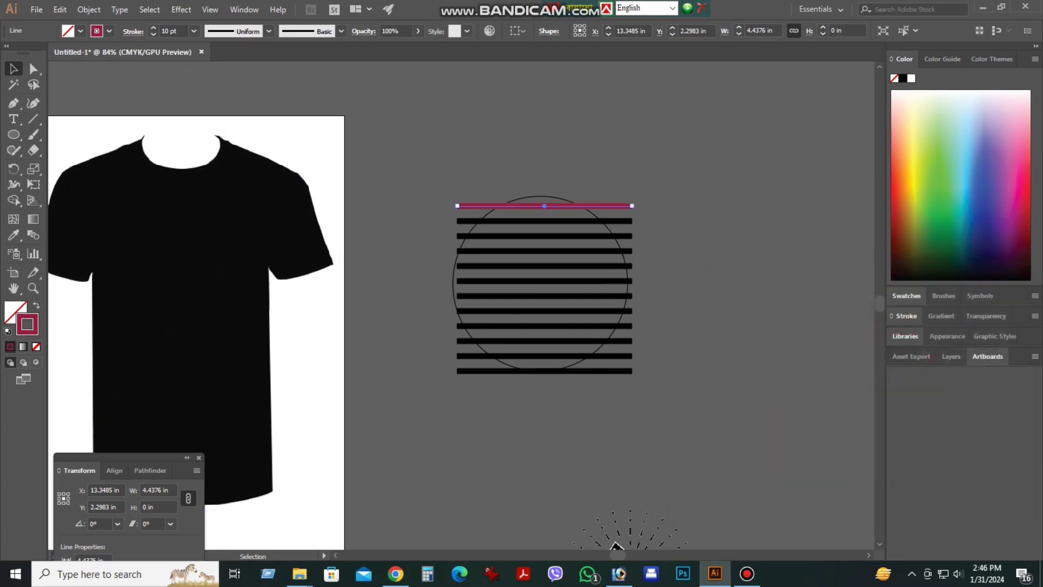
key("ctrl+alt+]")
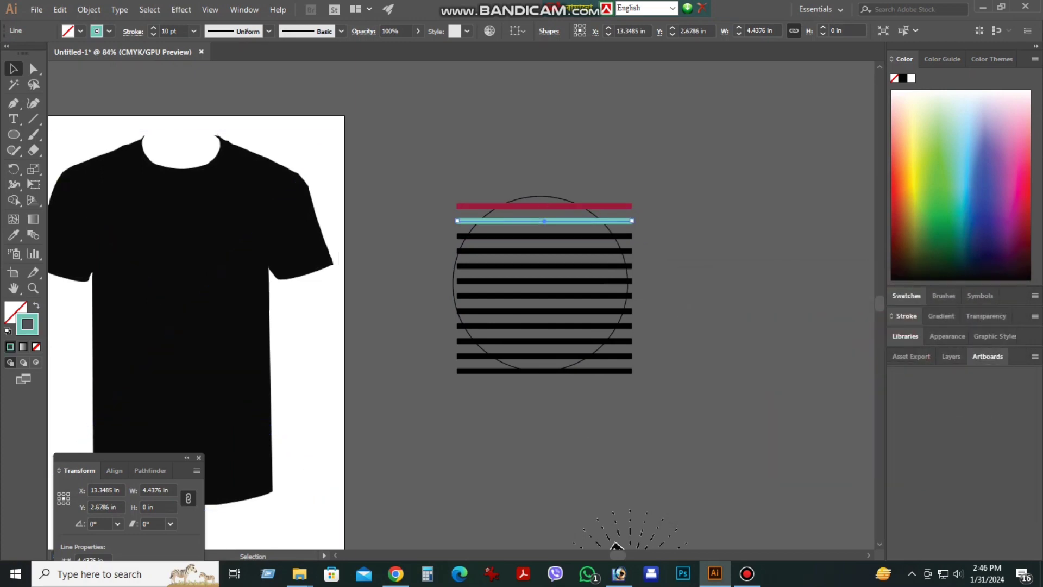
key("ctrl+alt+]")
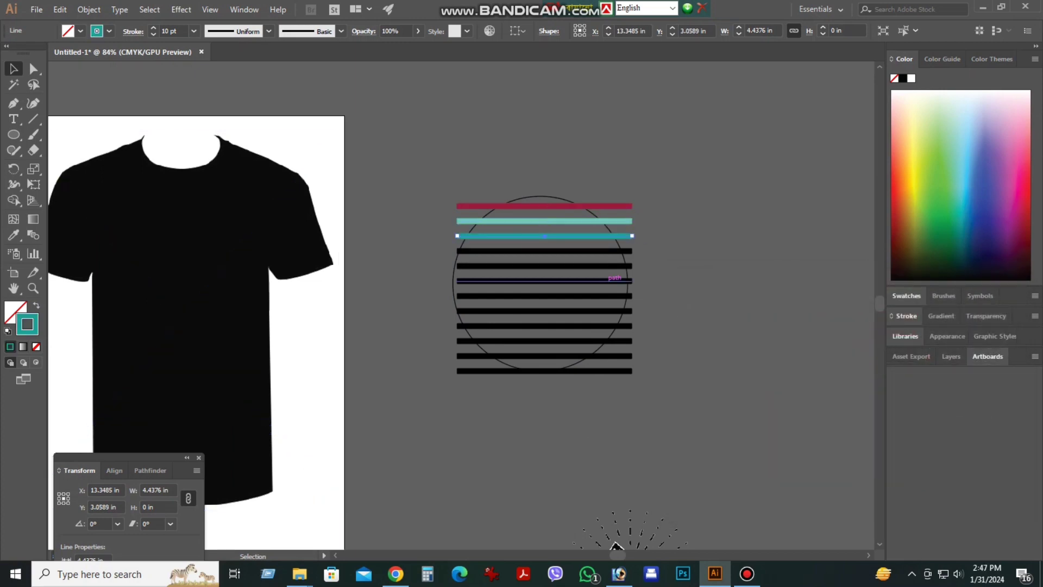
key("ctrl+alt+]")
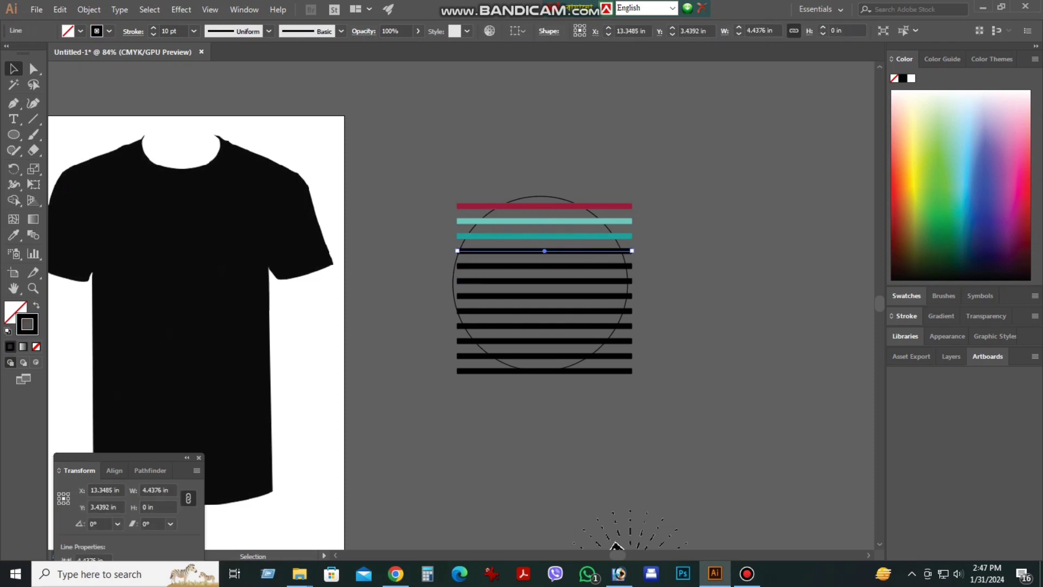
key("ctrl+alt+]")
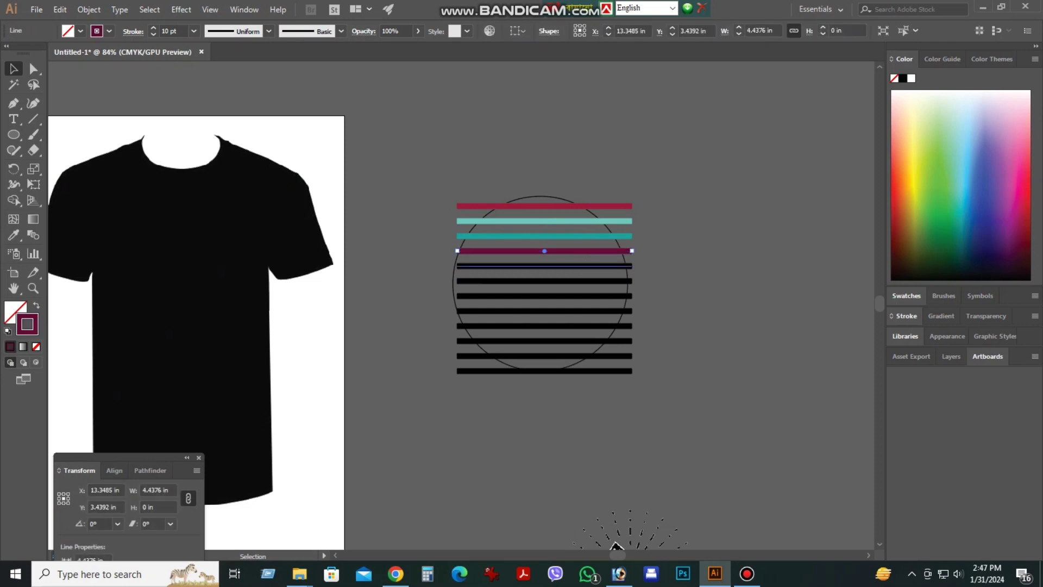
key("ctrl+alt+]")
key("ctrl+alt+]")
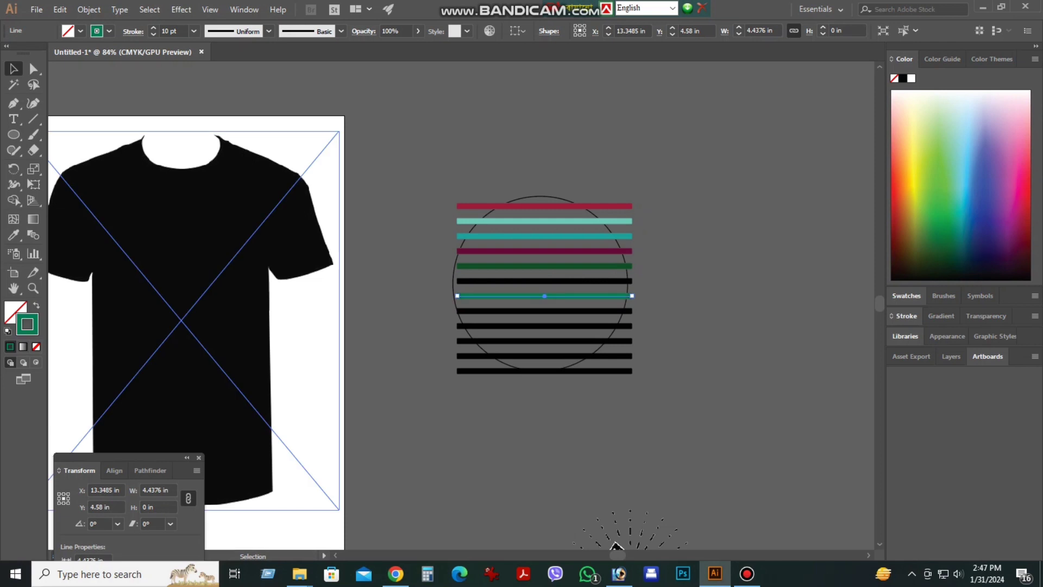
key("ctrl+alt+[")
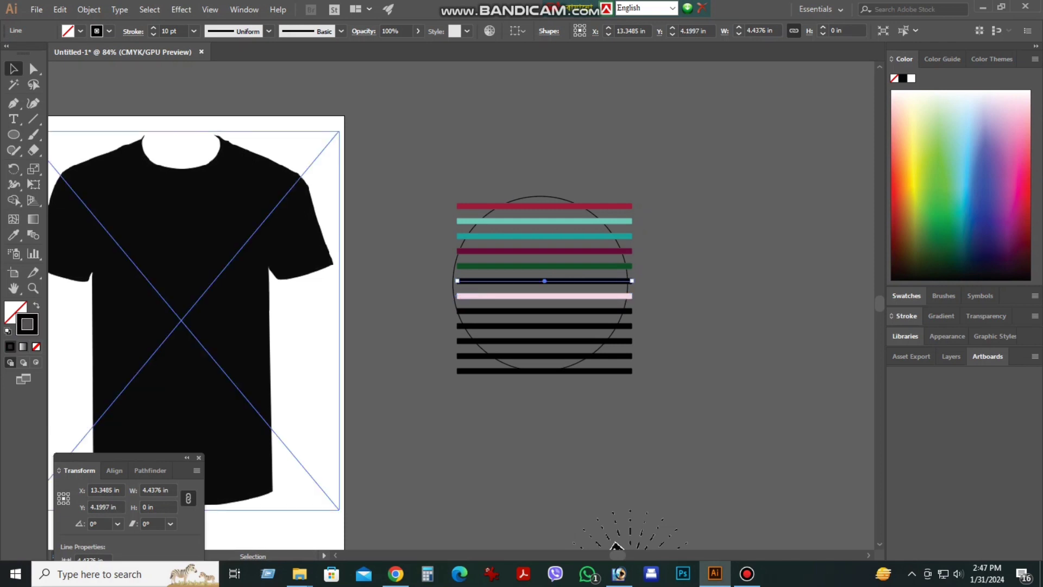
Step: Colour the sixth stripe pale yellow and the eighth stripe light blue
left_click(1018, 237)
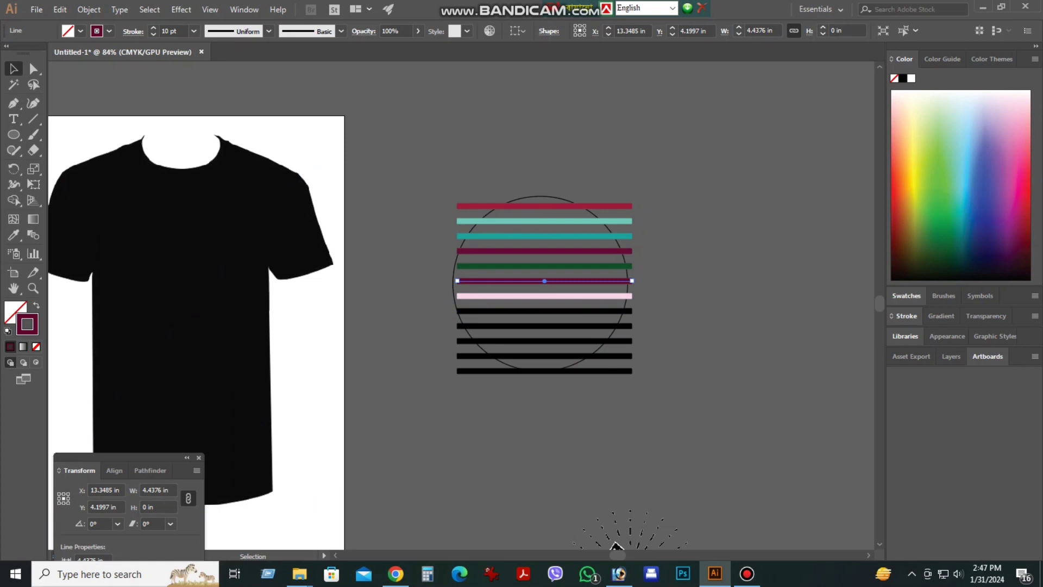
left_click(926, 154)
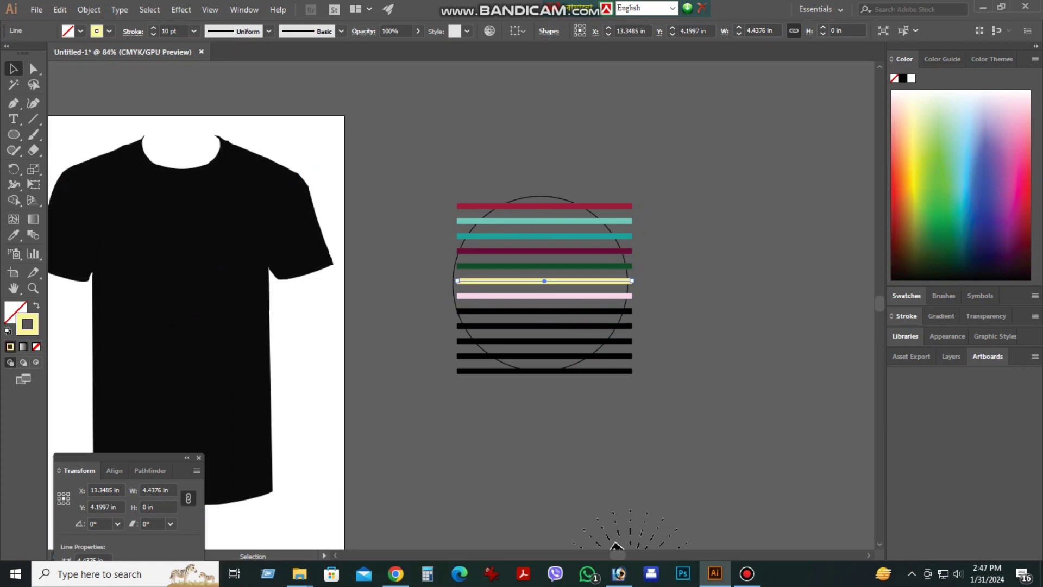
left_click(545, 311)
left_click(924, 276)
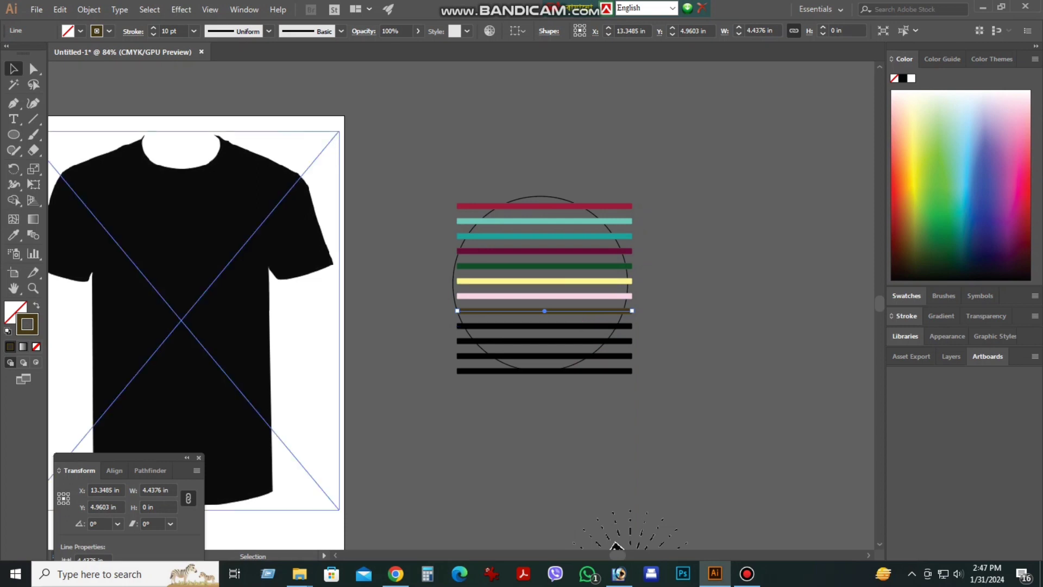
left_click(10, 347)
Step: Colour the remaining lower stripes dark teal, dark green, crimson red and light blue
left_click(632, 325)
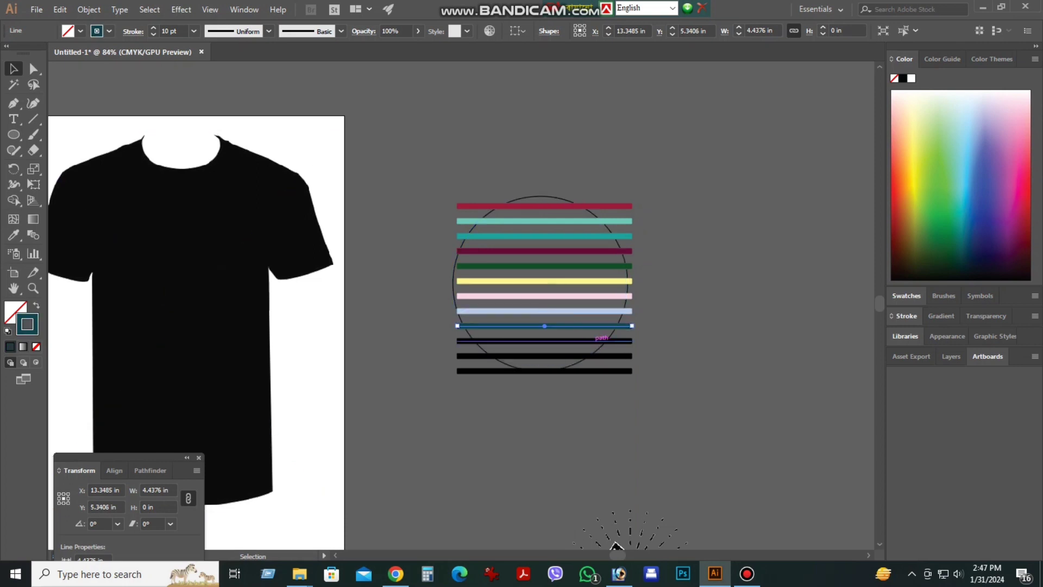
left_click(600, 341)
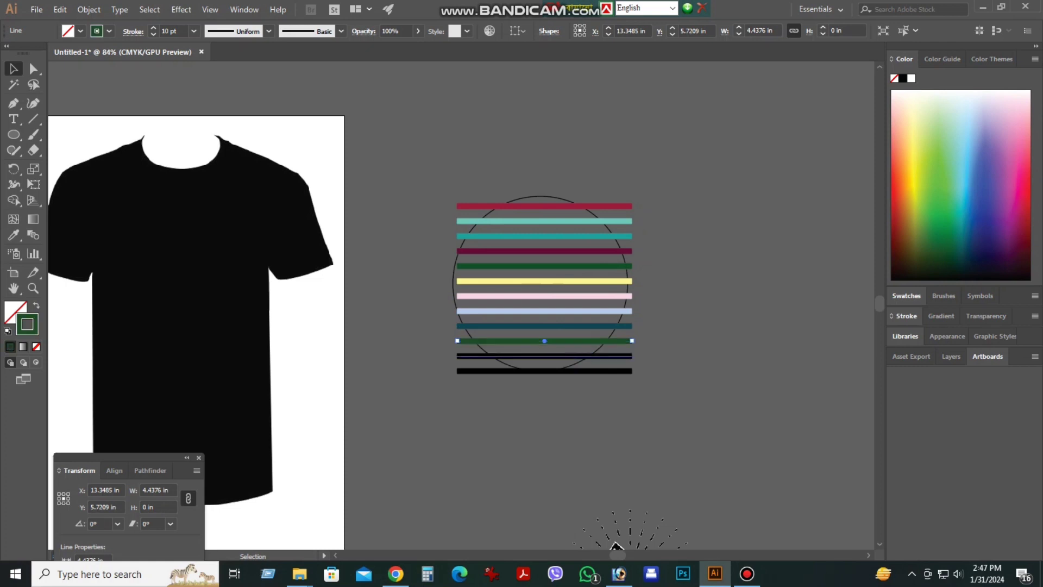
left_click(597, 356)
left_click(1024, 239)
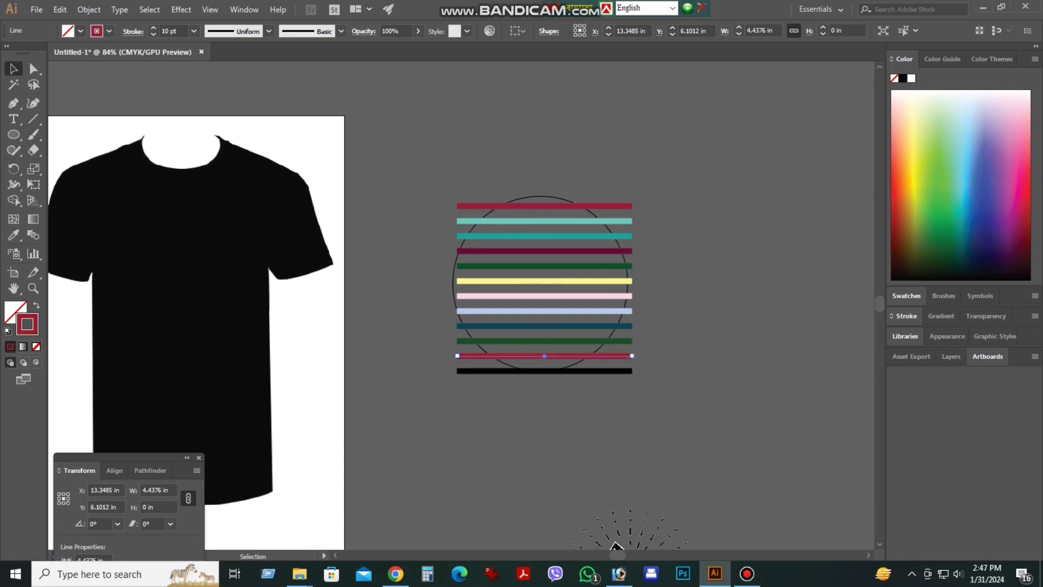
left_click(600, 363)
left_click(603, 371)
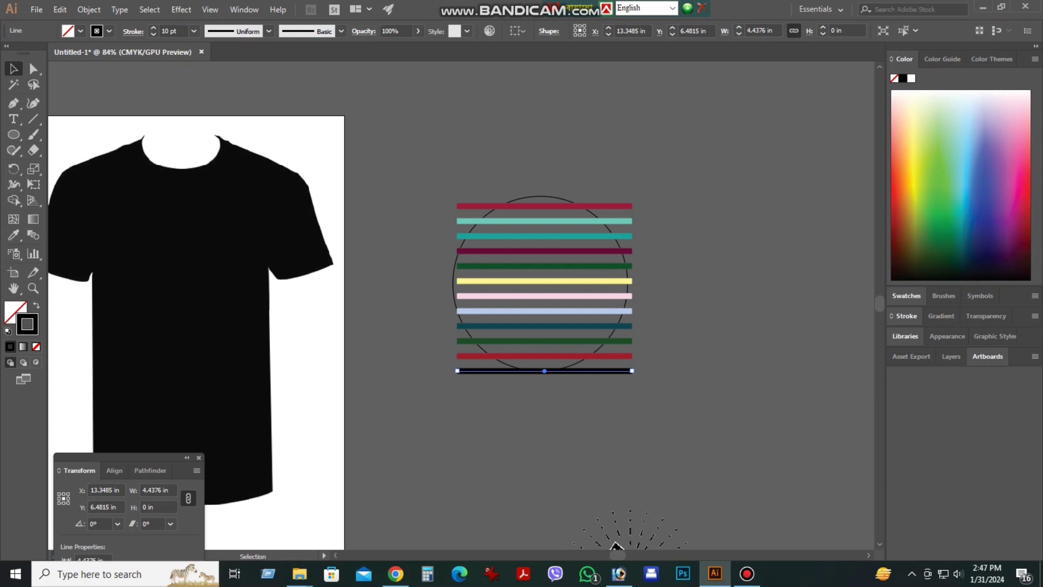
left_click(978, 173)
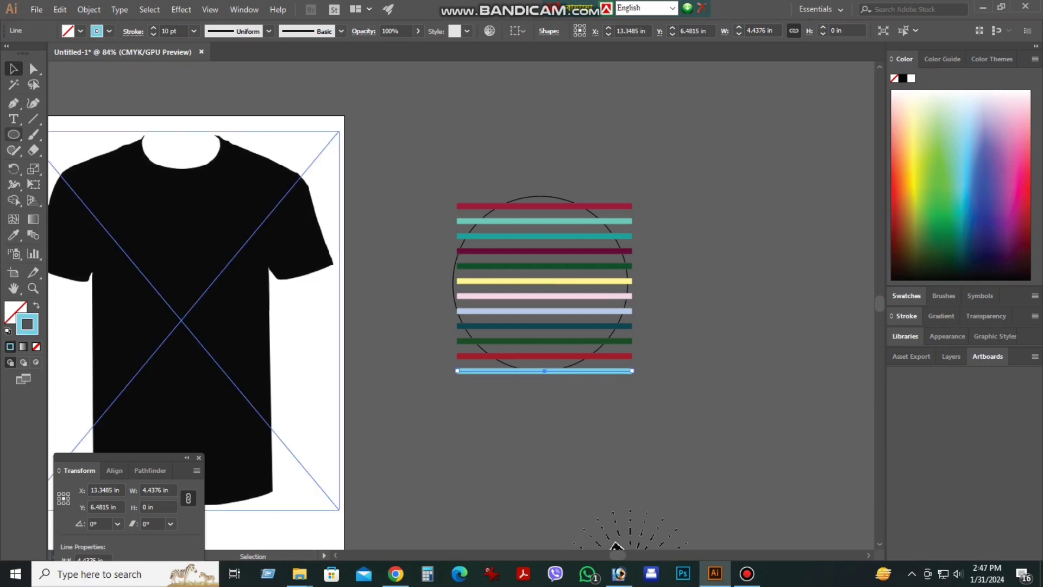
left_click(615, 543)
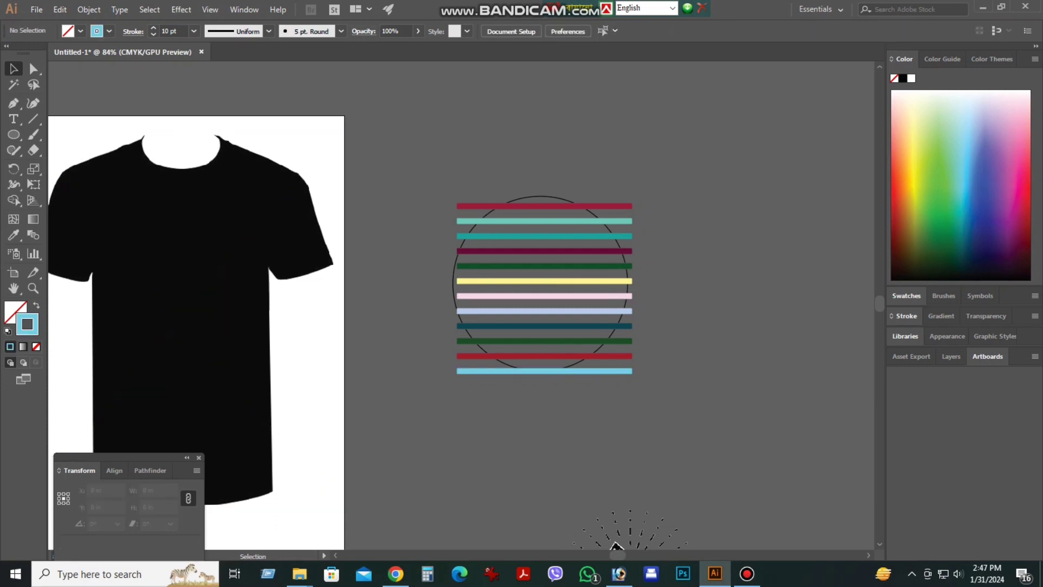
Step: Nudge all the stripes to centre on the circle and thin their stroke to 7 pt
left_click(562, 197)
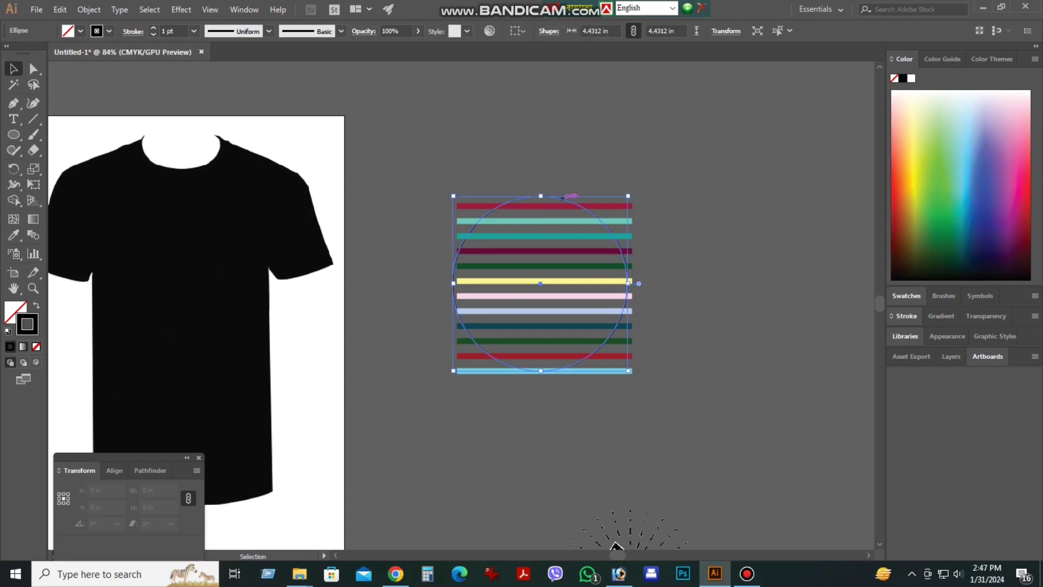
key("ctrl+a")
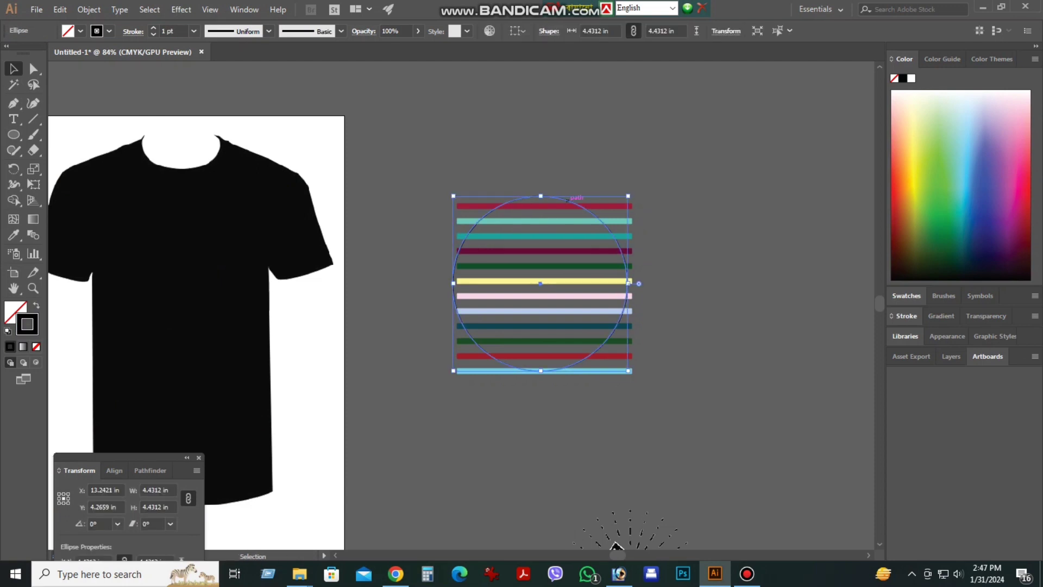
key("ctrl+shift+a")
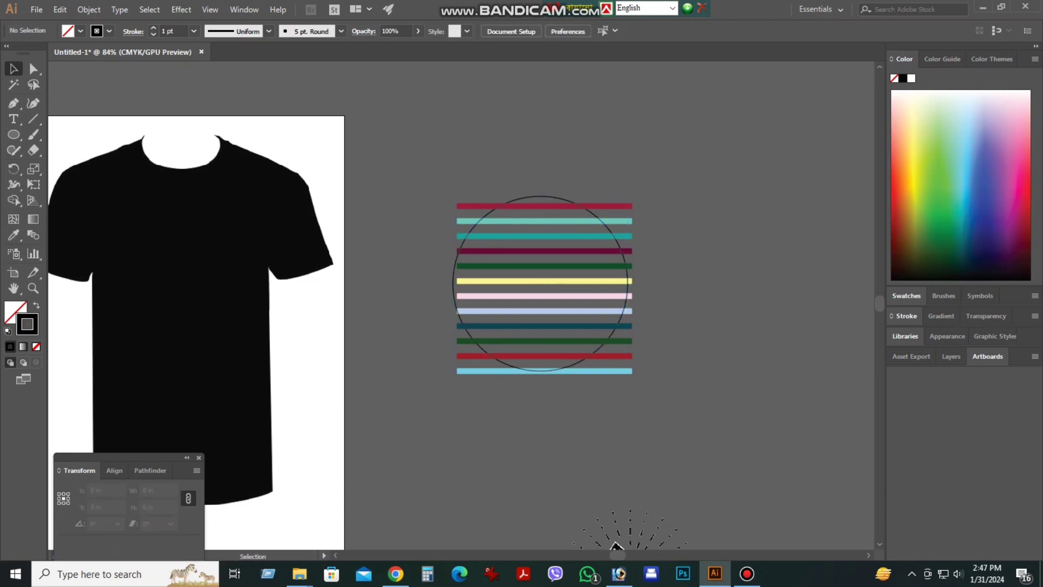
key("ctrl+a")
key("ctrl+shift+a")
key("ctrl+a")
key("shift+Up")
key("shift+Up")
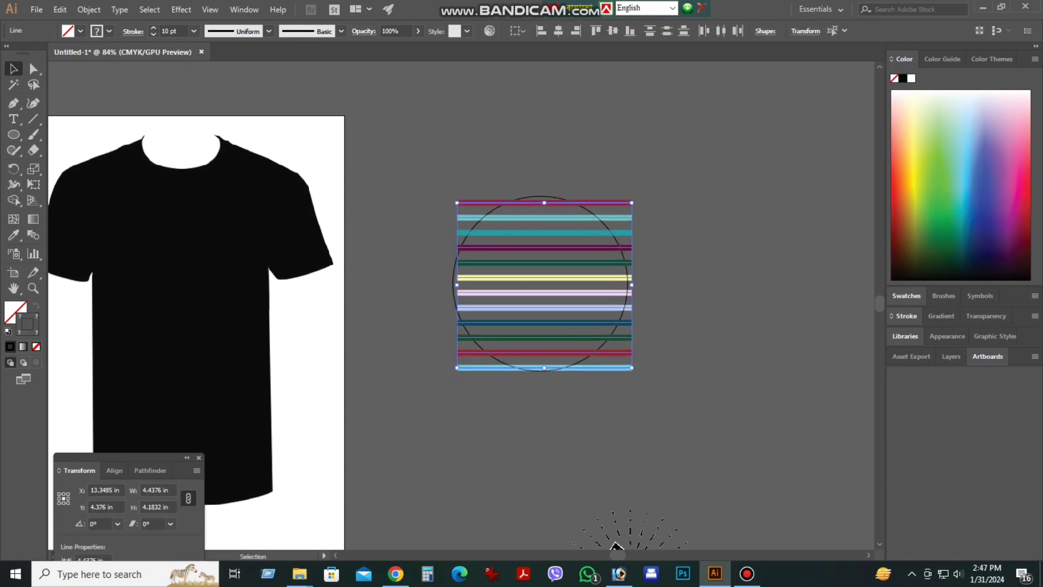
key("Down")
key("Down")
key("Down")
key("Down")
key("Down")
key("Down")
key("Down")
key("Down")
key("Down")
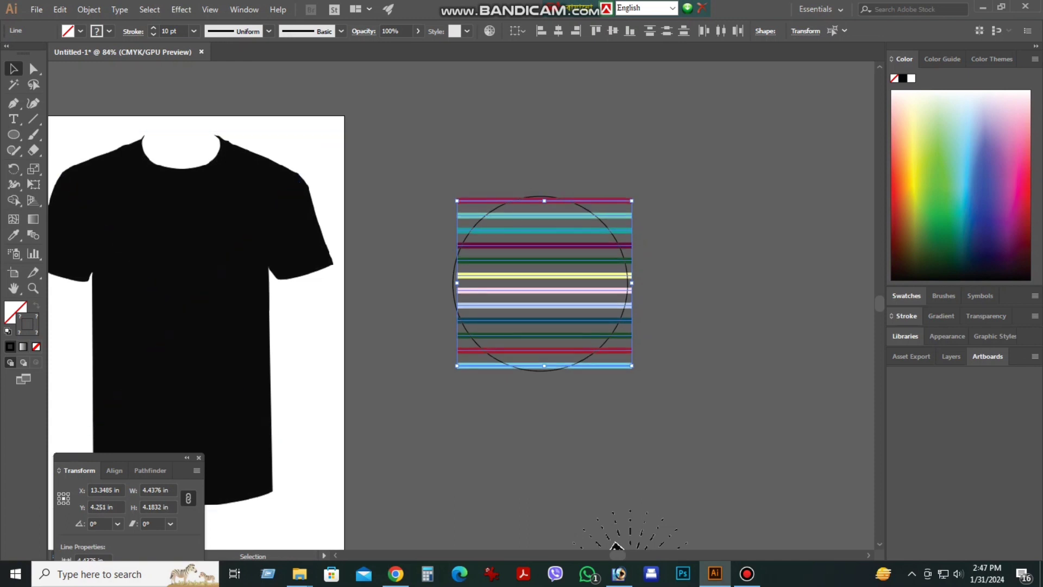
left_click(153, 35)
left_click(154, 34)
left_click(153, 34)
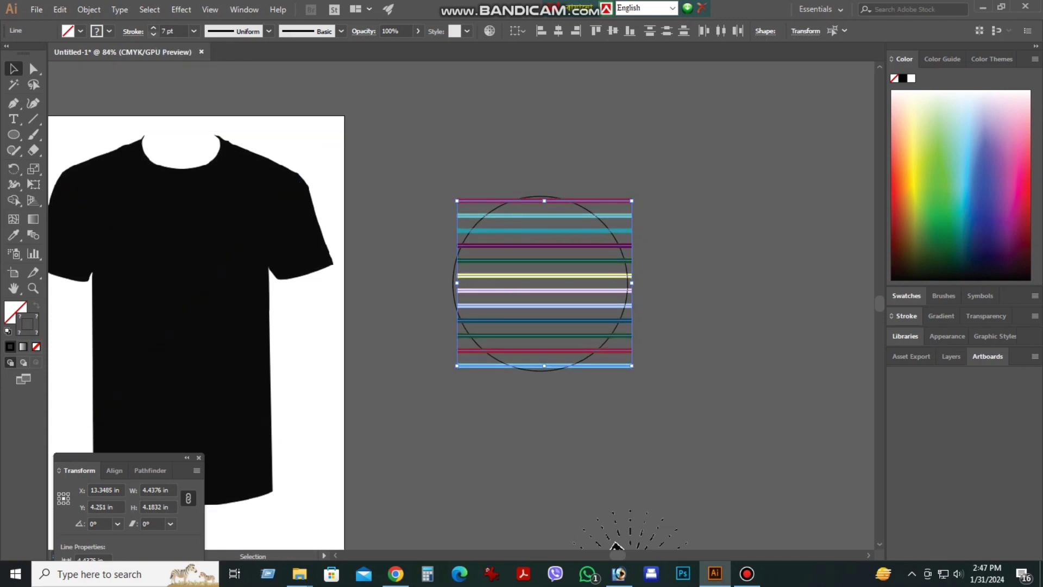
left_click(615, 545)
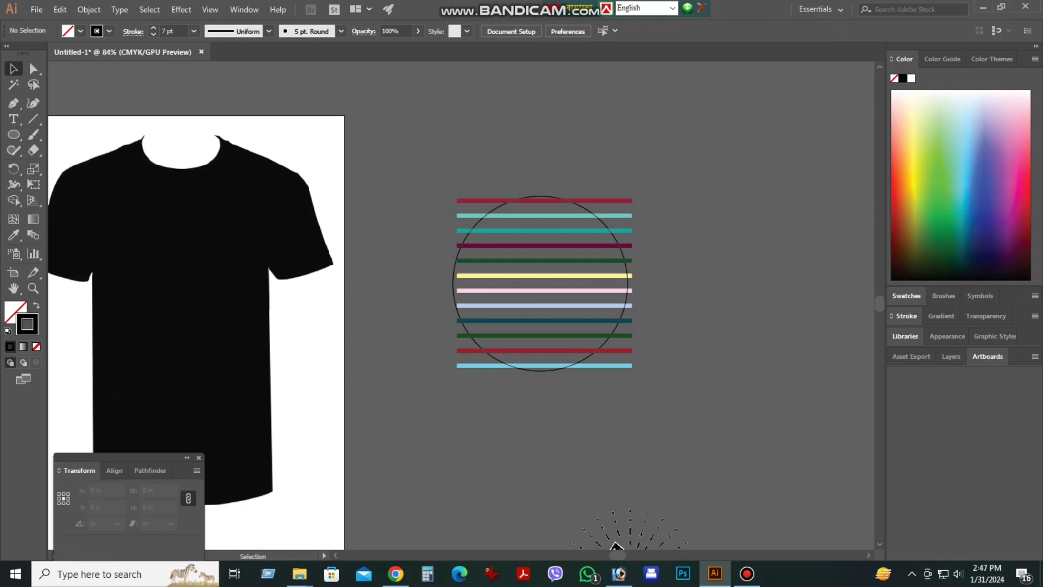
Step: Stretch the stripes wider to 4.8347 in and nudge them left to centre over the circle
key("ctrl+a")
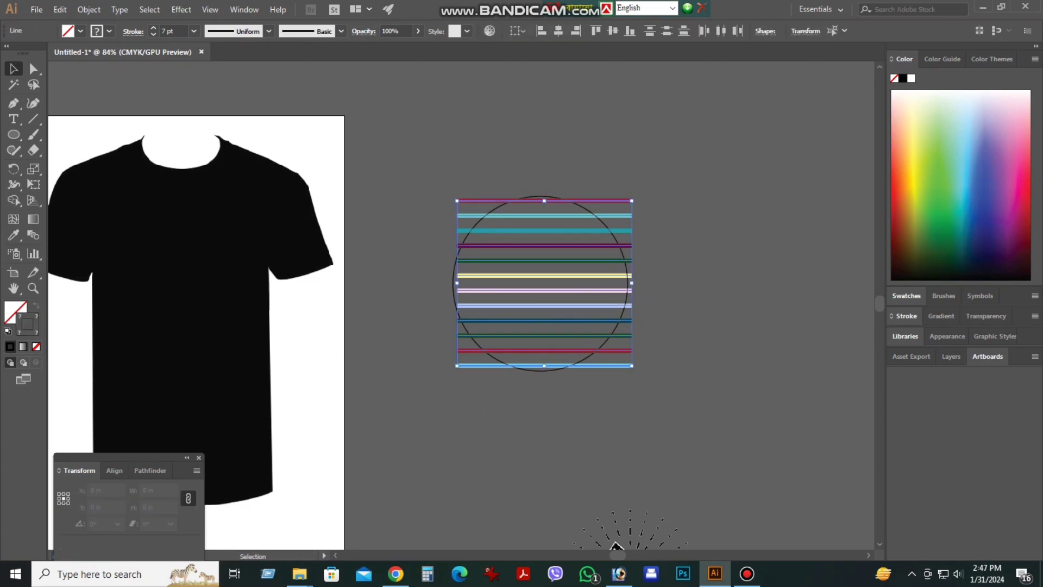
left_click(615, 545)
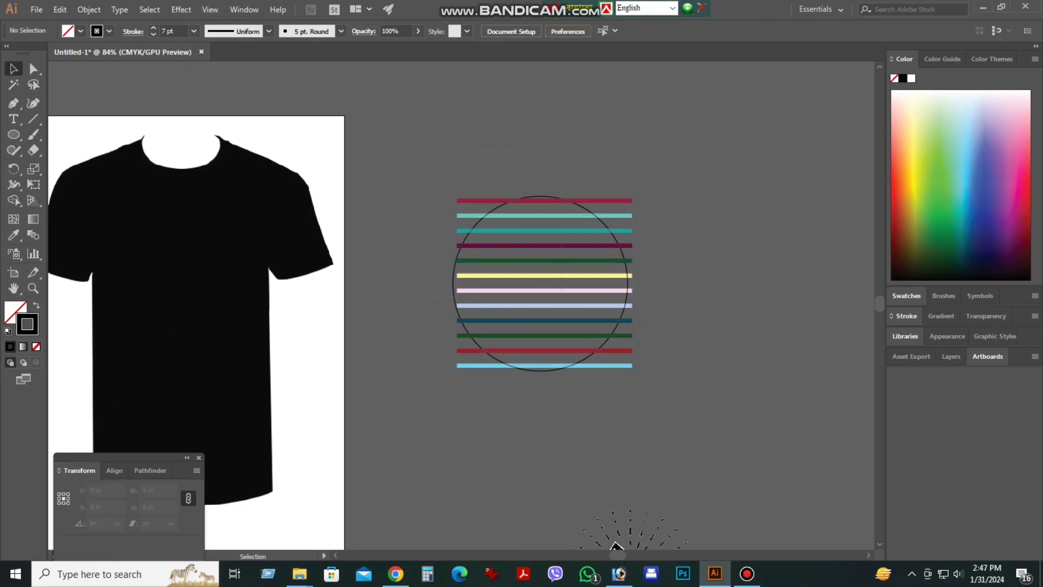
key("ctrl+a")
left_click(615, 545)
key("ctrl+a")
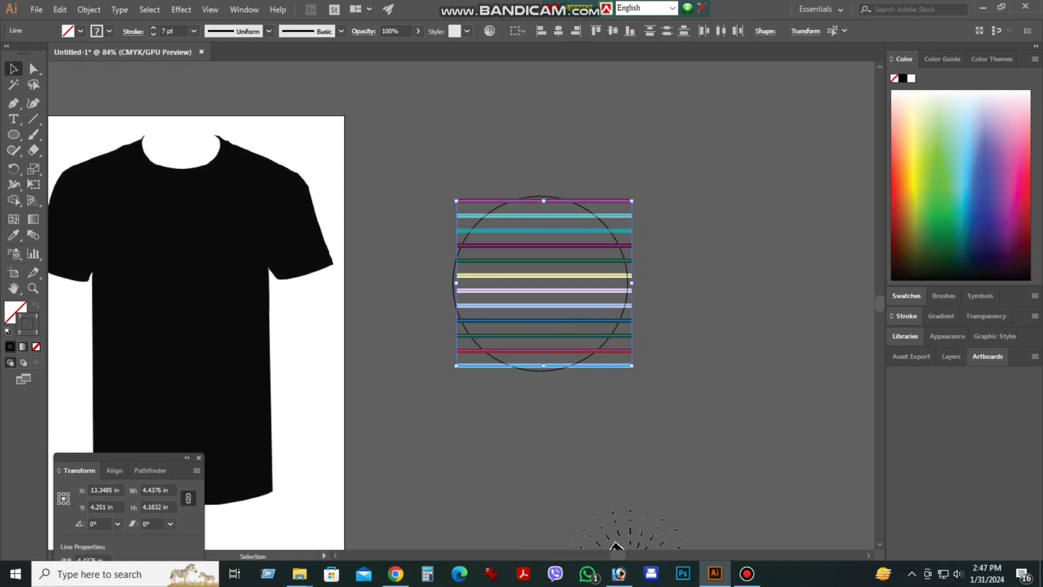
key("Left")
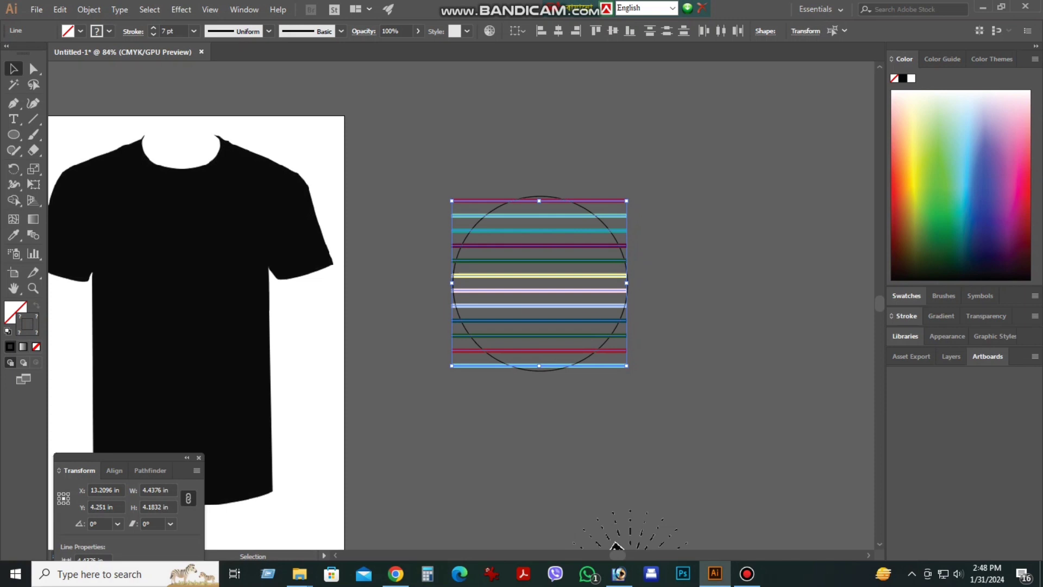
left_click_drag(627, 283, 641, 282)
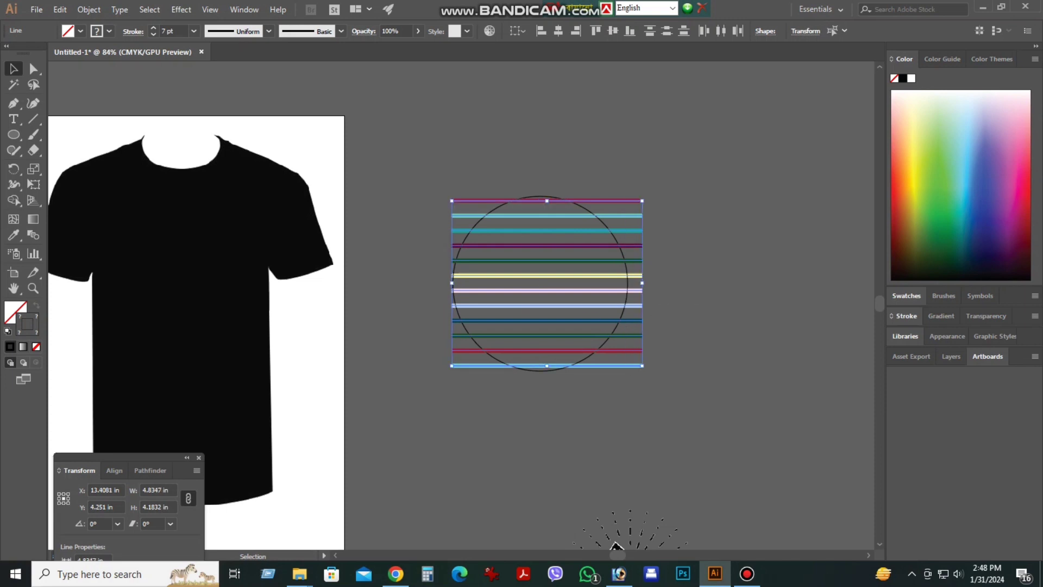
key("Left")
key("Left")
key("Left")
key("Left")
key("Left")
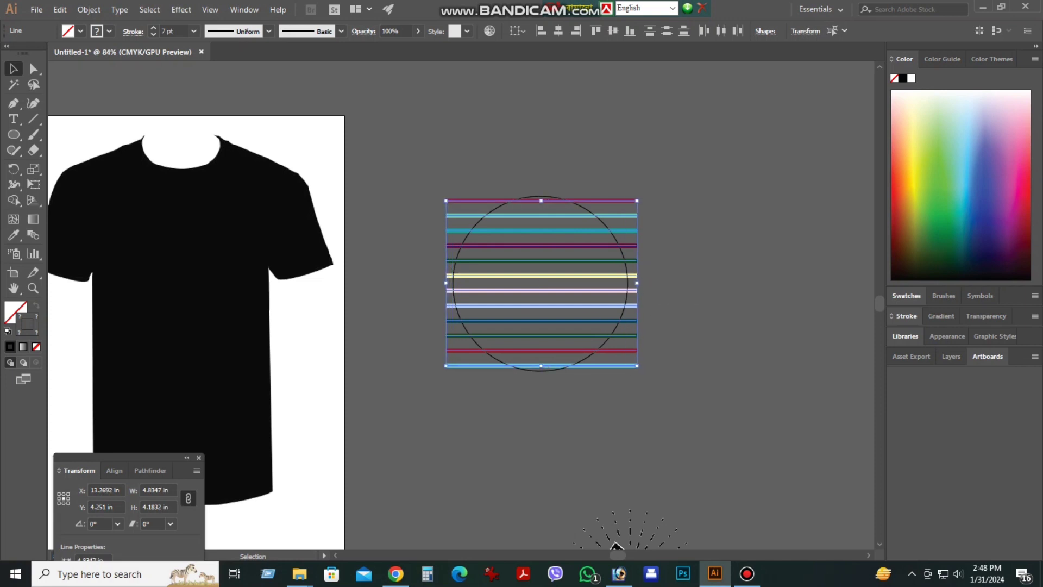
key("Left")
key("ctrl+shift+a")
key("ctrl+a")
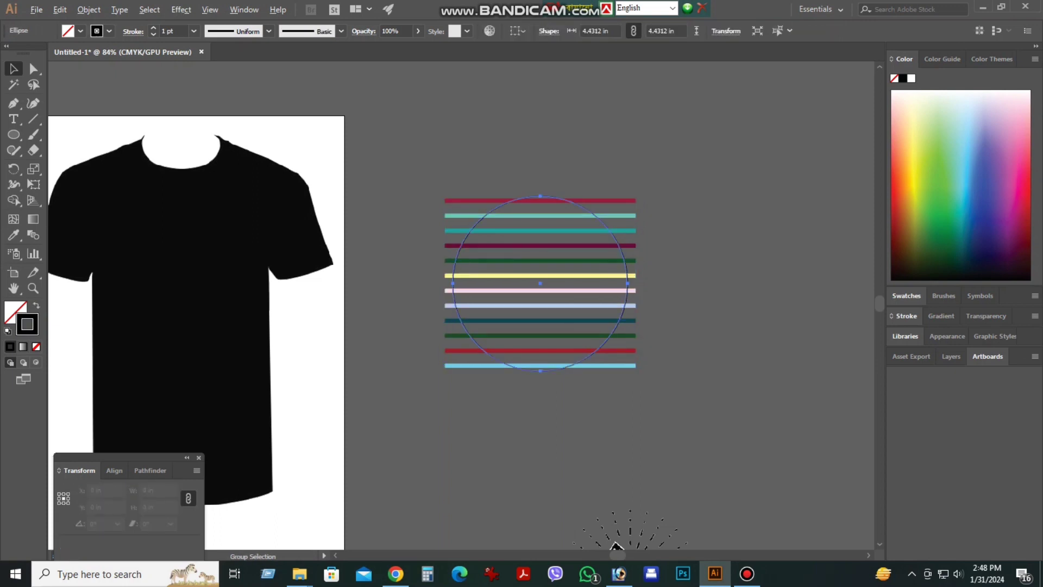
key("ctrl+shift+a")
left_click(547, 216)
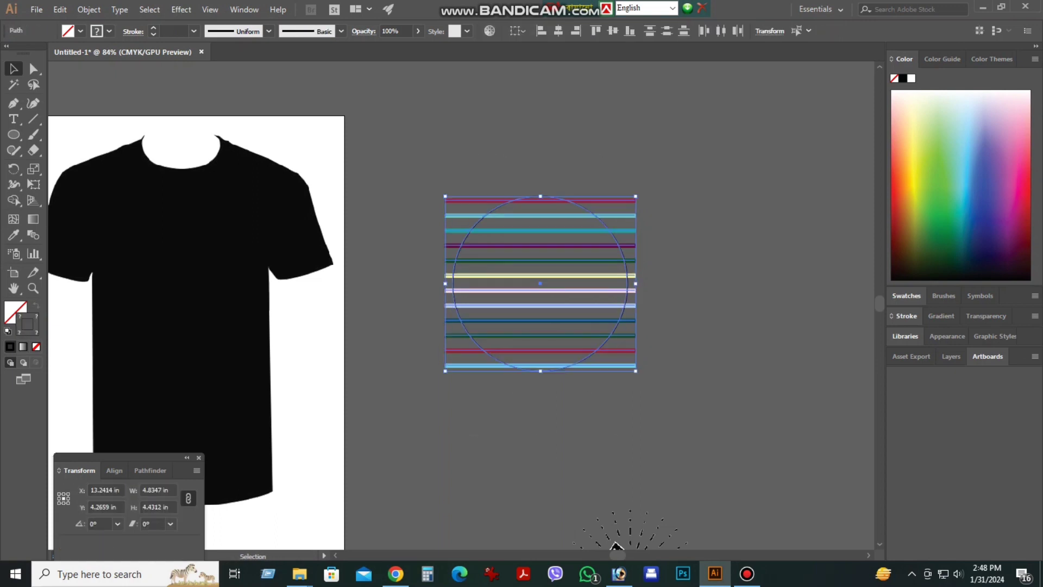
right_click(547, 216)
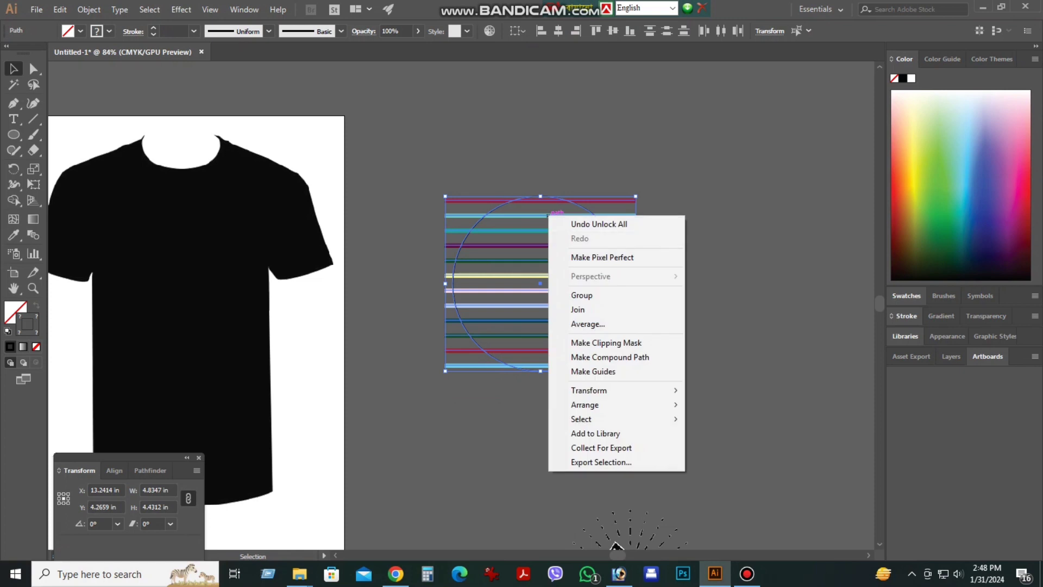
left_click(613, 176)
left_click(584, 208)
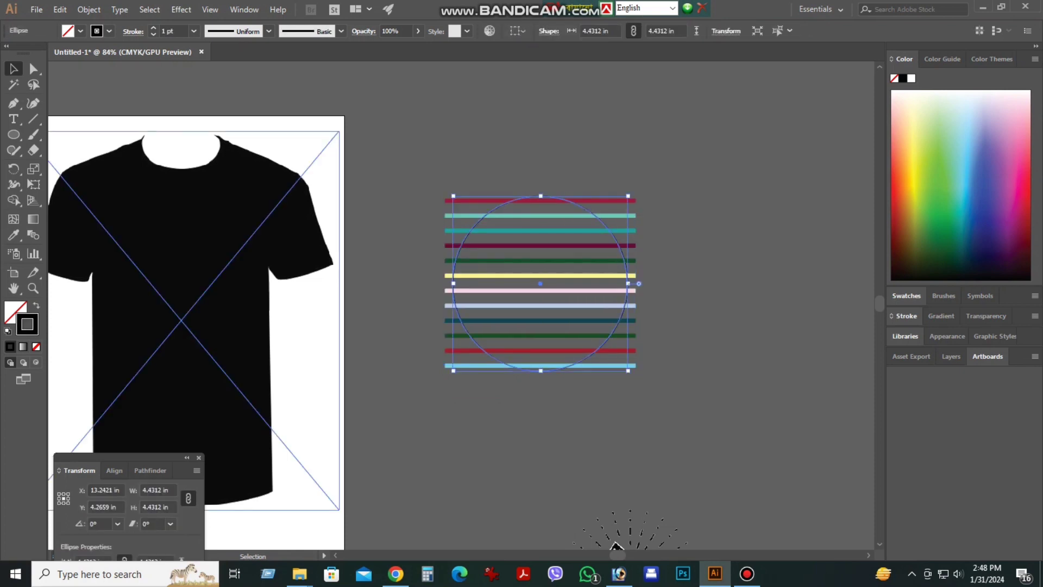
double_click(16, 311)
type("8E2341")
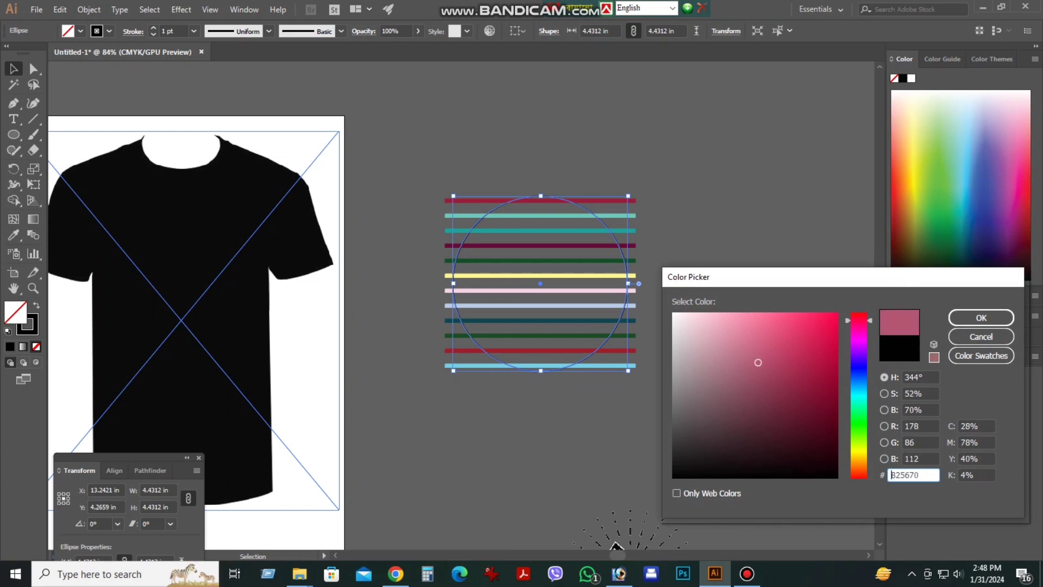
type("F2BBCB")
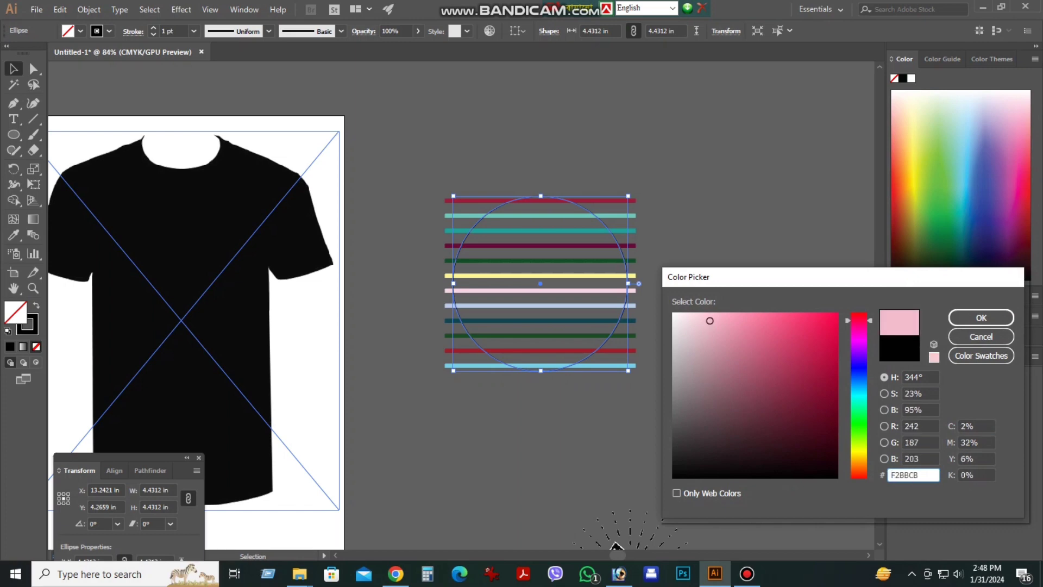
key("Return")
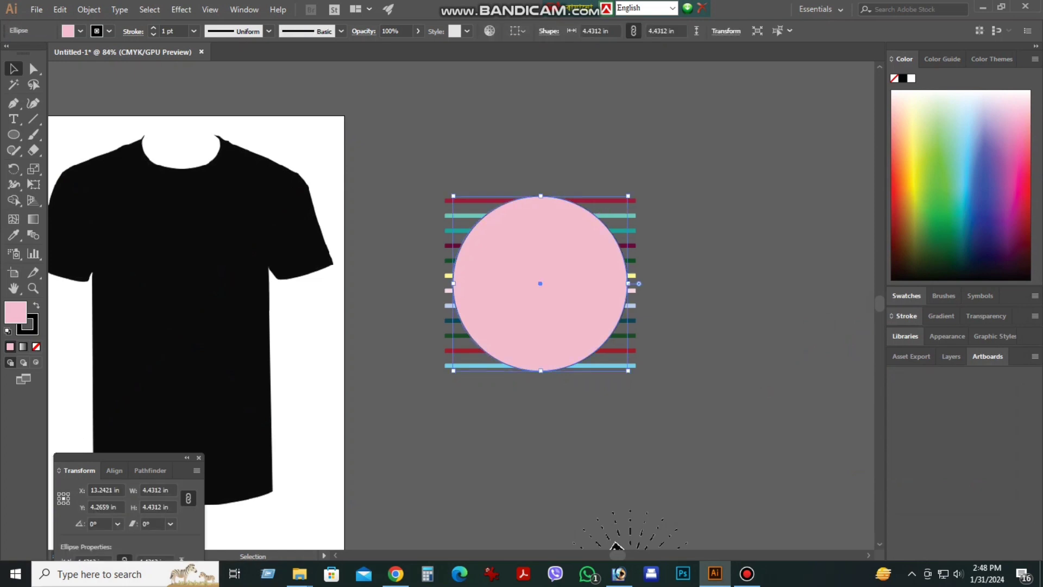
key("slash")
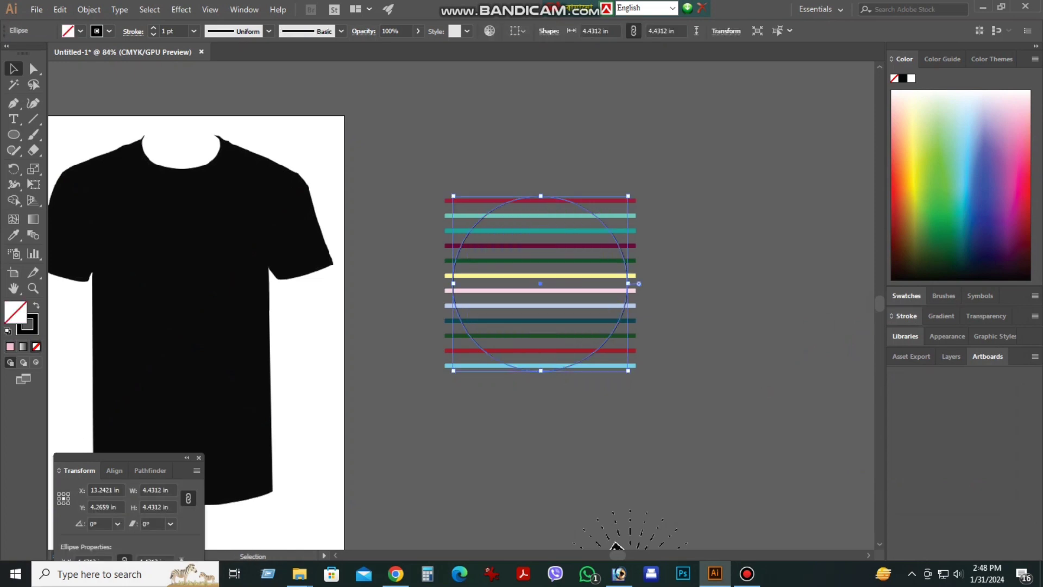
key("ctrl+shift+a")
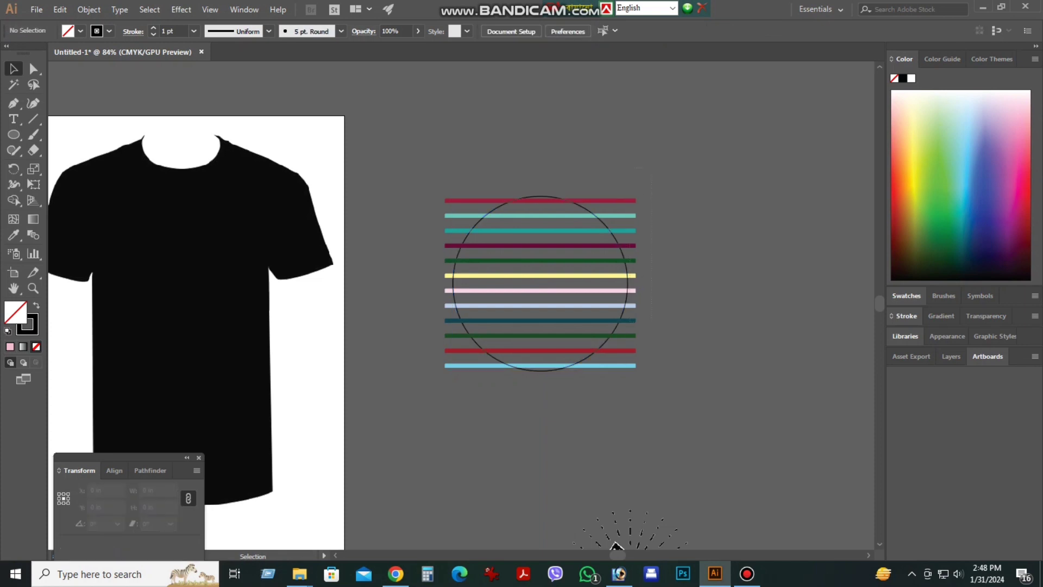
Step: Give the original circle a dusty pink fill
key("ctrl+a")
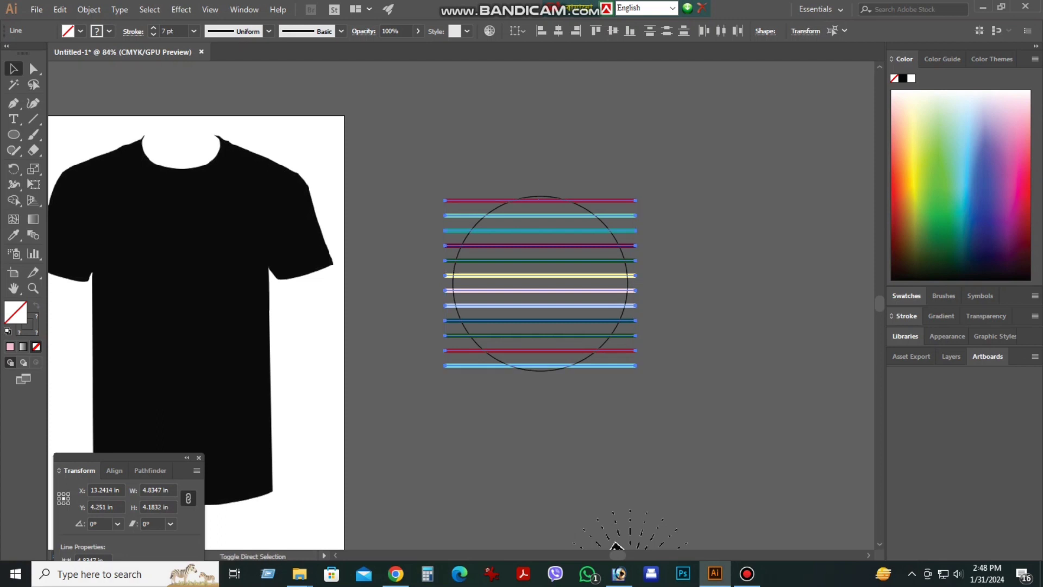
key("ctrl+shift+a")
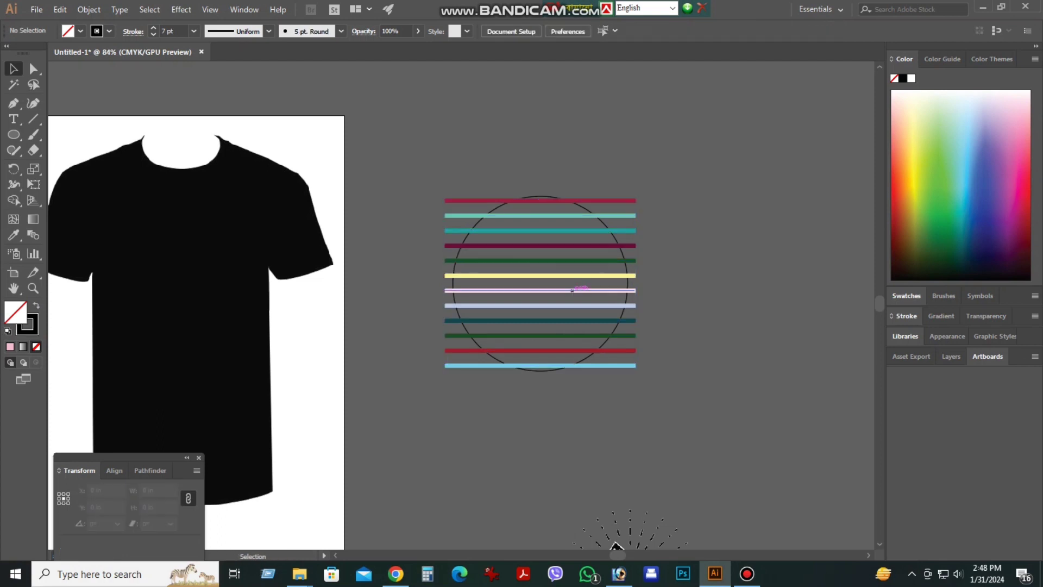
key("ctrl+alt+2")
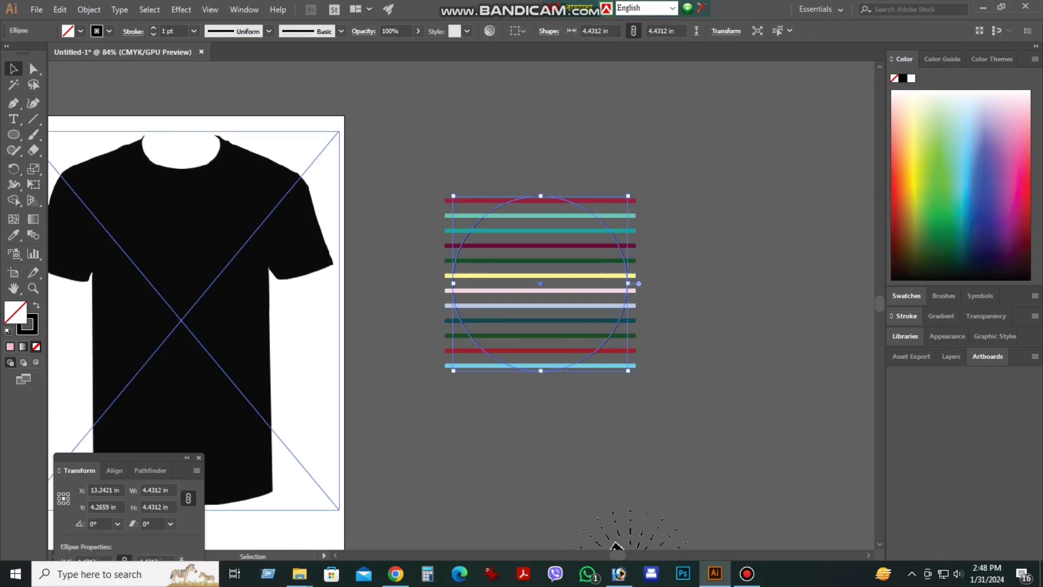
double_click(16, 312)
mouse_move(715, 364)
left_mouse_down()
mouse_move(711, 320)
mouse_move(688, 342)
mouse_move(701, 338)
left_mouse_up()
key("Return")
key("ctrl+shift+a")
Step: Draw an unfilled 4.4312 in circle over the stripes, nudge it left, and select everything
key("l")
left_click_drag(539, 283, 631, 370)
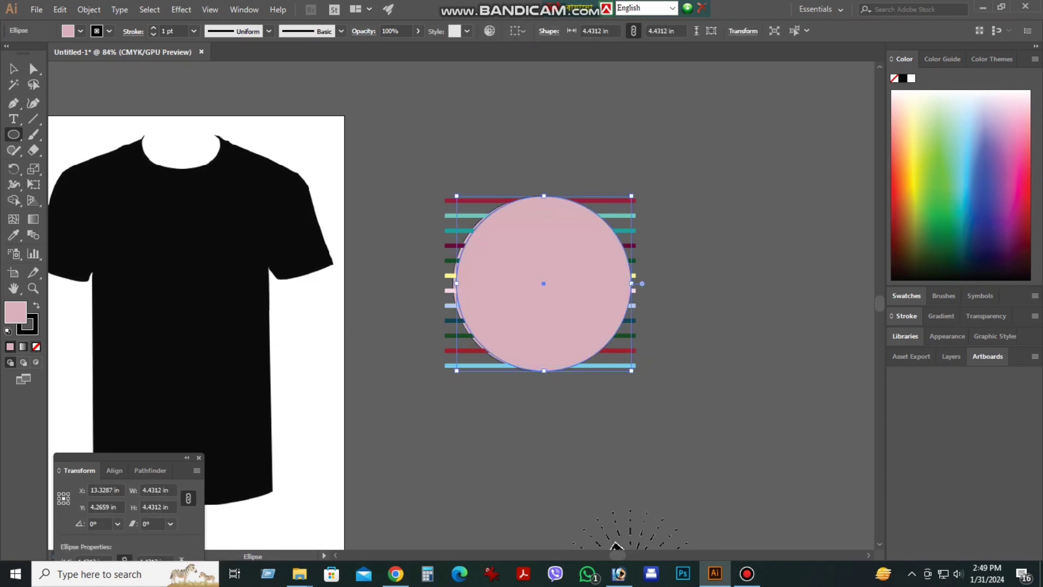
key("slash")
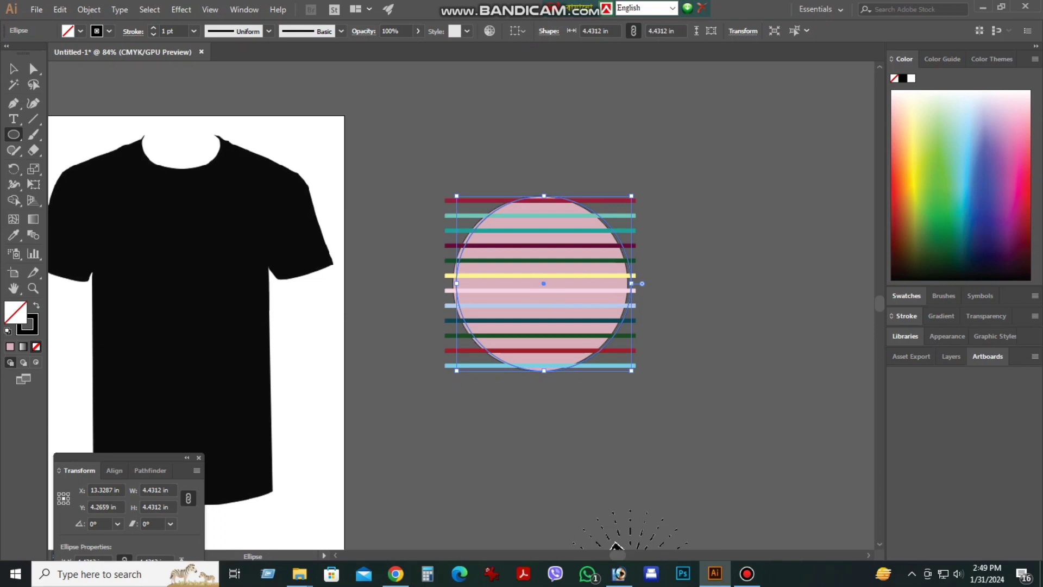
key("Left")
key("Left")
key("Left")
key("Left")
key("Left")
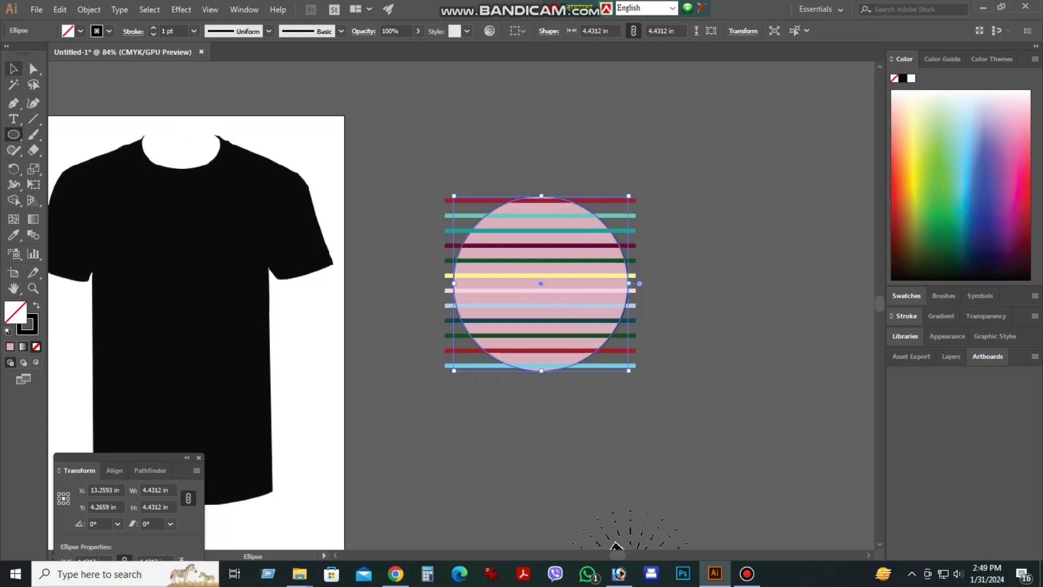
key("v")
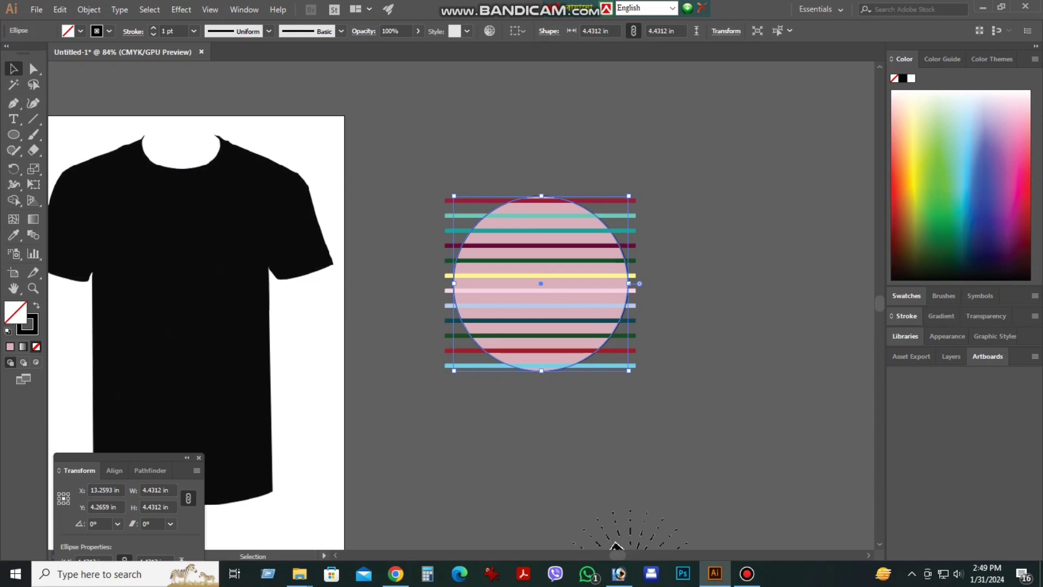
key("ctrl+a")
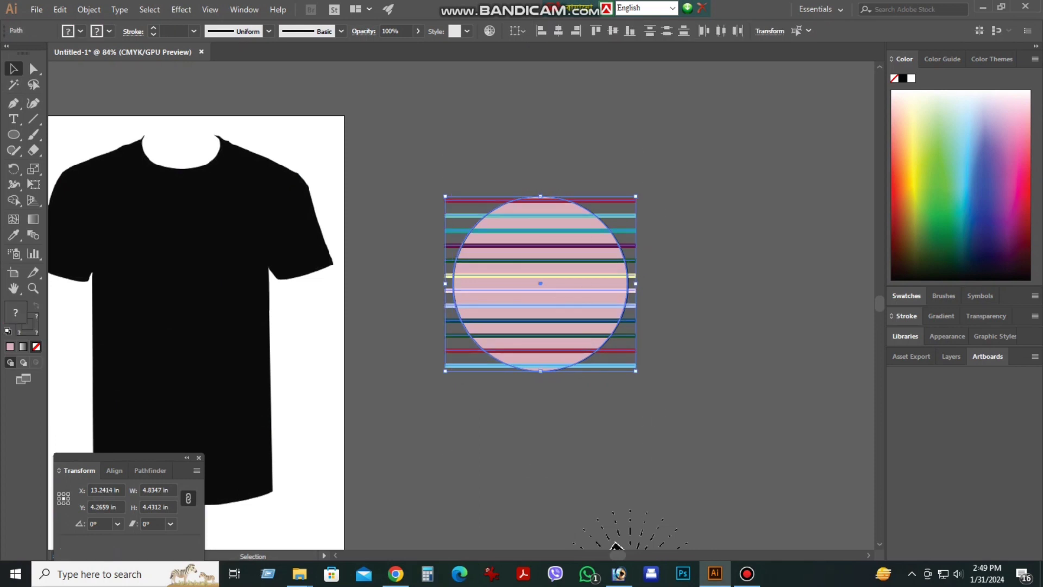
Step: Make a clipping mask that clips the stripes inside the circle
right_click(580, 285)
left_click(625, 420)
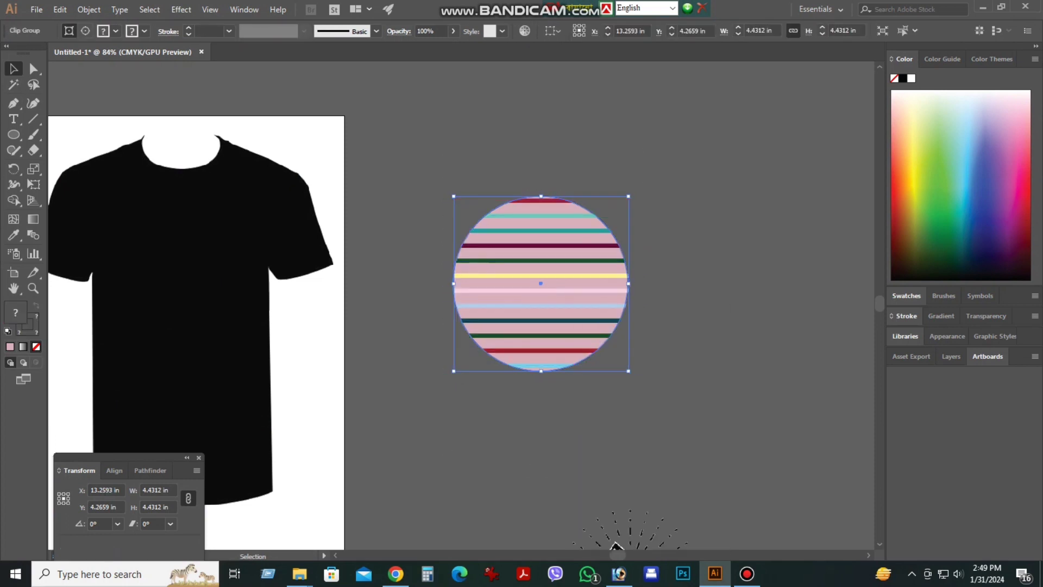
left_click(616, 545)
Step: Scale the striped clip group down to 3.5714 in across
key("ctrl+a")
left_click_drag(628, 371, 611, 354)
left_click(615, 545)
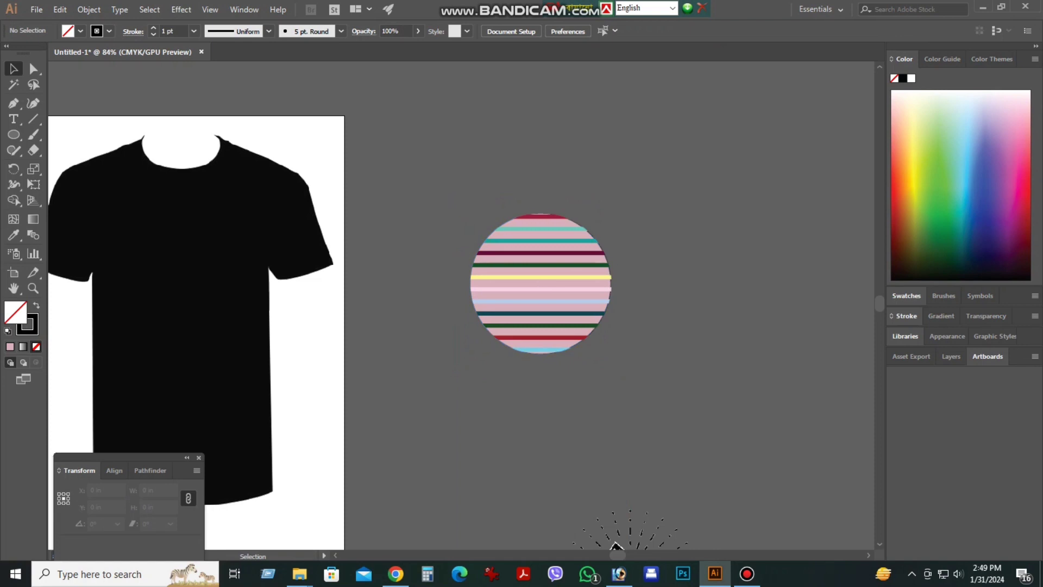
key("ctrl+a")
left_click(615, 545)
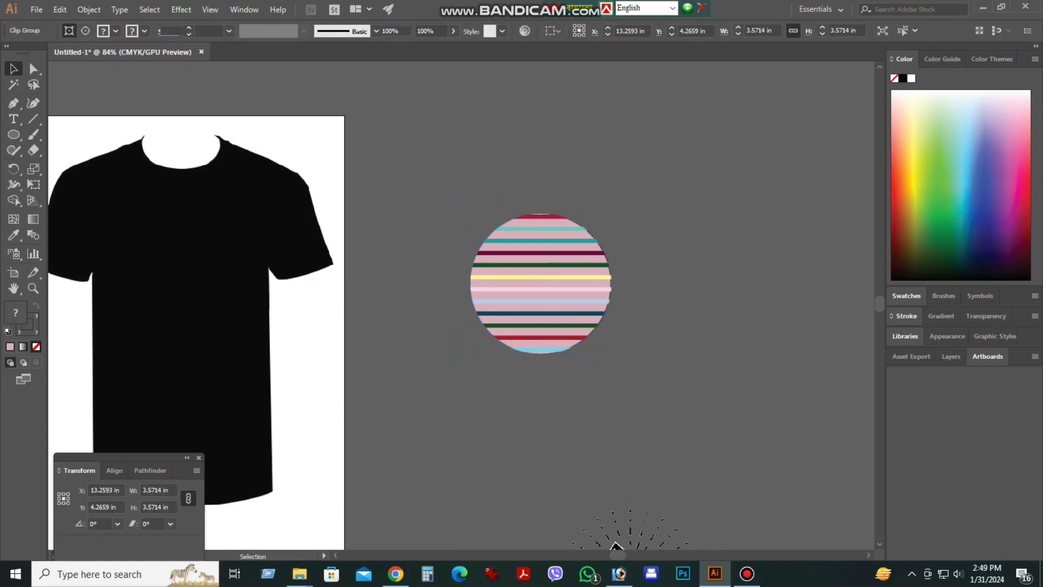
scroll(616, 545, "down", 2)
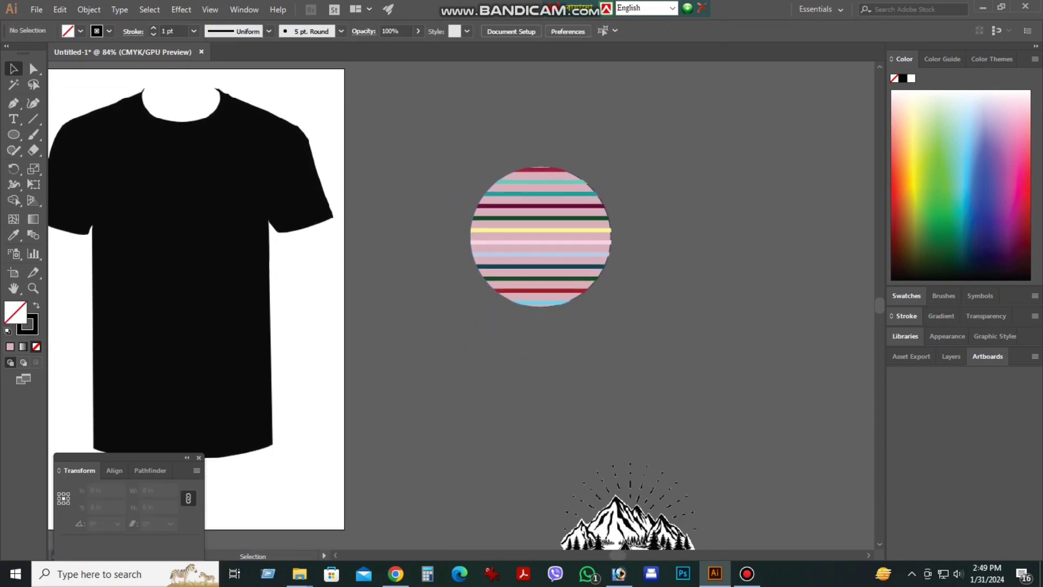
key("ctrl+a")
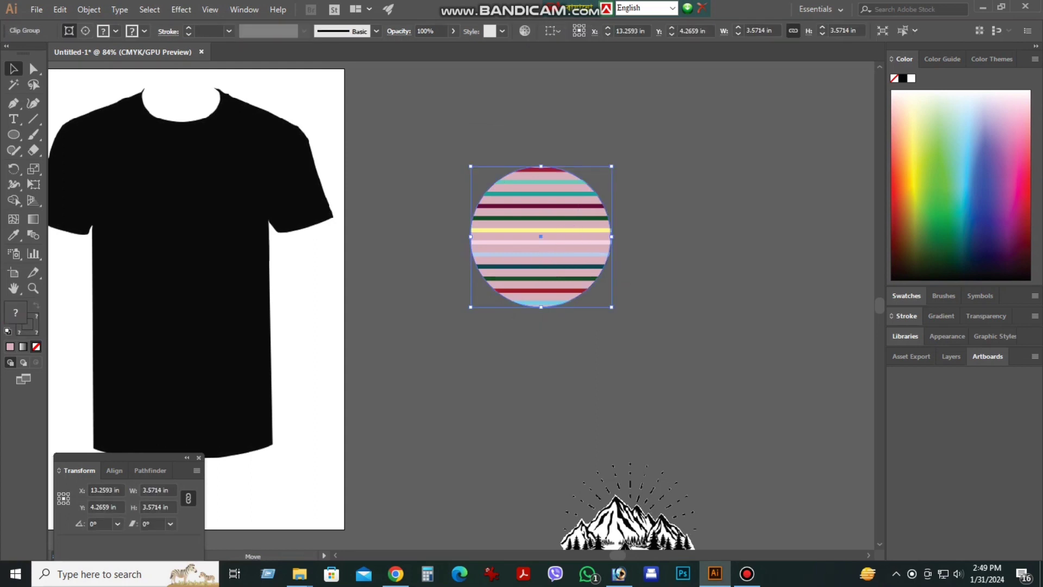
Step: Move the striped circle onto the T-shirt's chest, shrinking it to about 2.17 in
left_click_drag(596, 251, 581, 341)
key("a")
left_click_drag(534, 311, 497, 315)
left_click_drag(560, 260, 532, 289)
left_click_drag(514, 329, 519, 307)
left_click_drag(532, 351, 535, 355)
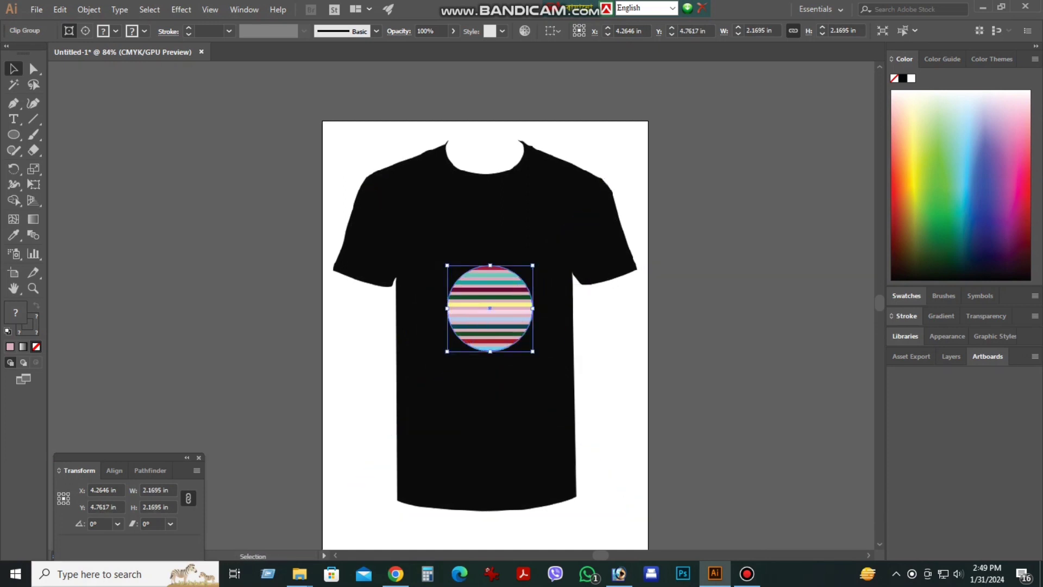
Step: Enlarge the striped circle on the chest to 2.5529 in across
left_click(543, 294)
key("ctrl+shift+a")
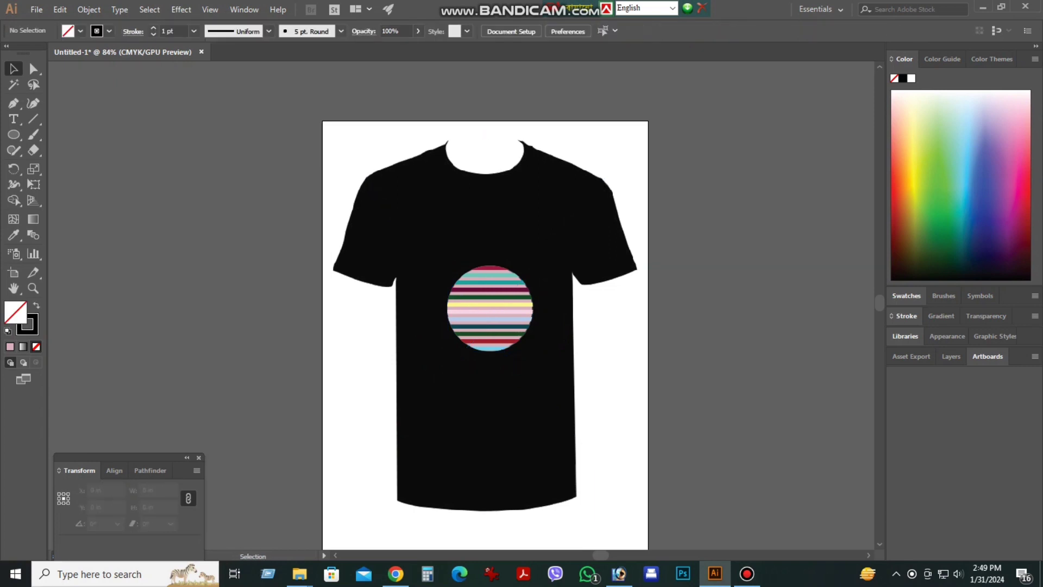
left_click(521, 305)
left_click_drag(533, 351, 523, 328)
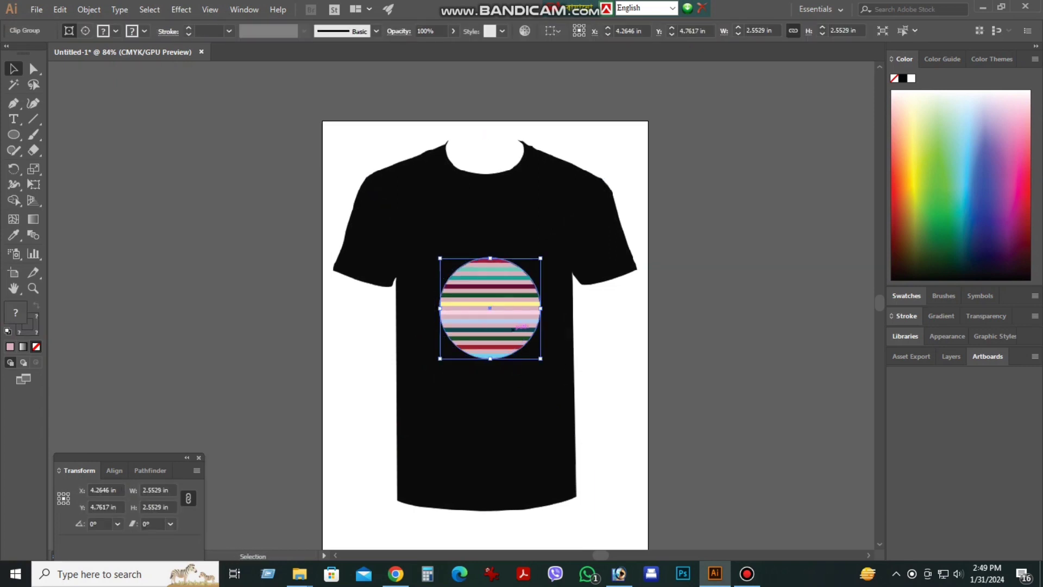
key("ctrl+shift+a")
scroll(869, 486, "down", 3)
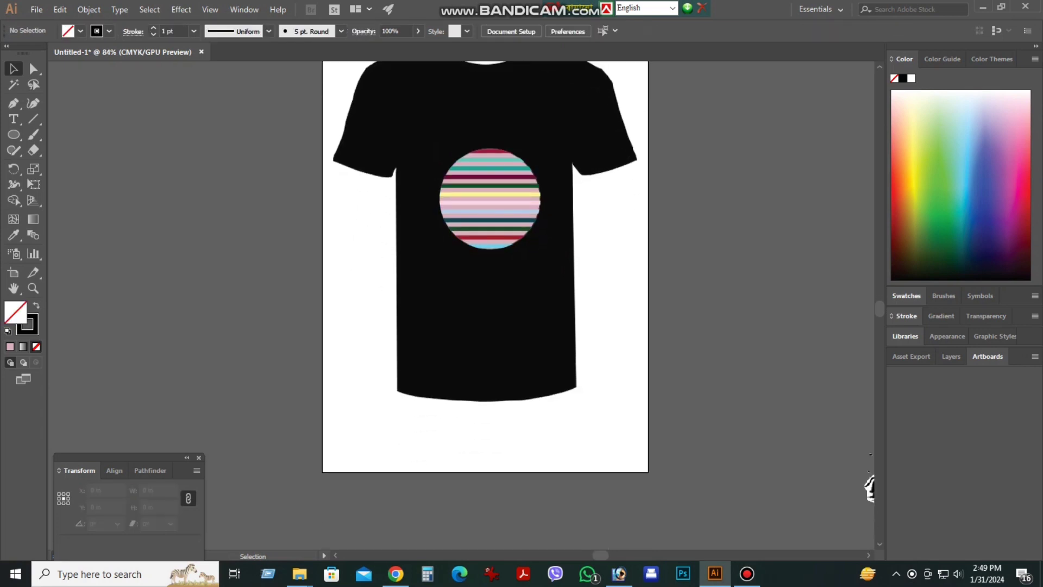
left_click_drag(869, 486, 329, 361)
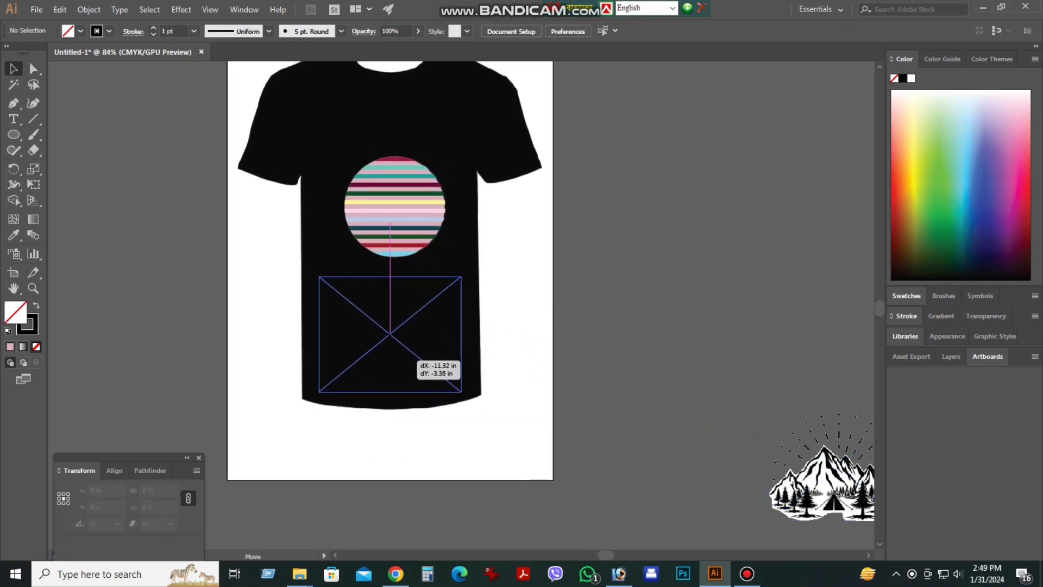
Step: Move the ddd.psd mountain artwork over the striped sun and raise the sun higher on the shirt
left_click_drag(413, 358, 536, 347)
key("ctrl+shift+a")
mouse_move(560, 255)
left_mouse_down()
mouse_move(565, 243)
mouse_move(555, 249)
left_mouse_up()
key("ctrl+shift+a")
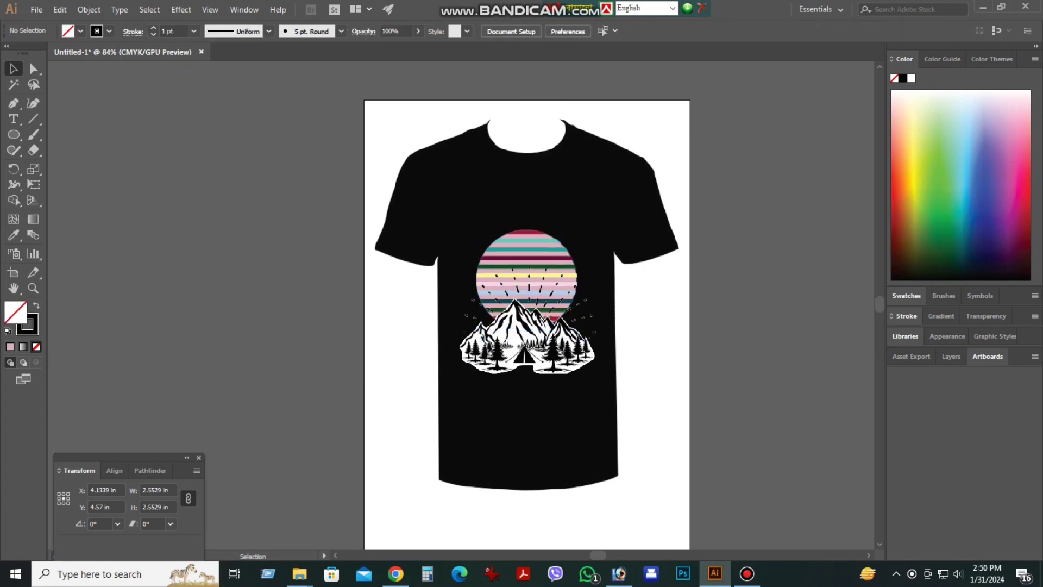
left_click_drag(570, 364, 570, 338)
left_click(688, 400)
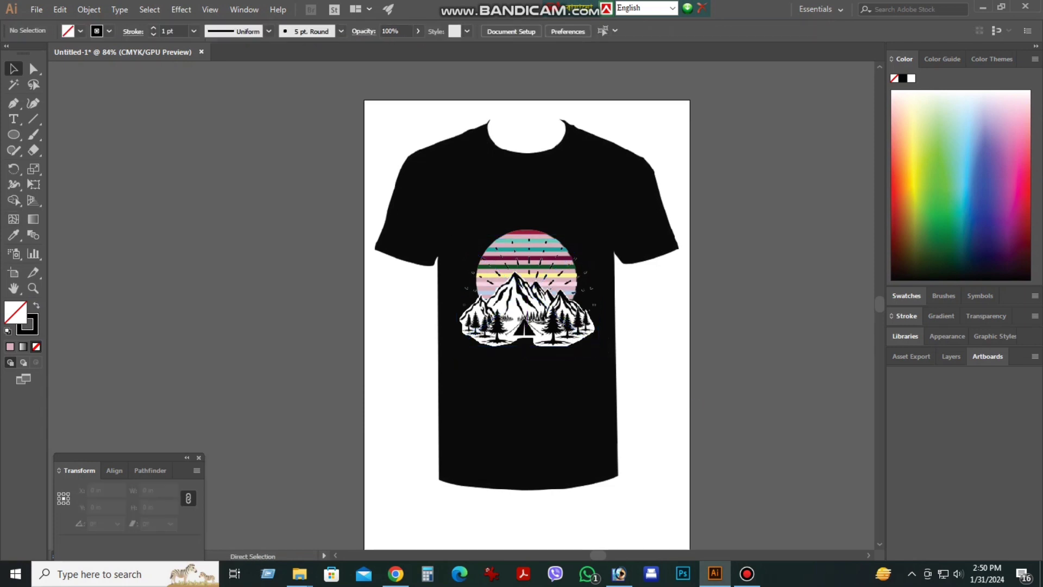
Step: Zoom to 100% and nudge the mountain artwork up and left into place
key("ctrl+equal")
left_click_drag(544, 325, 449, 326)
left_click(432, 304)
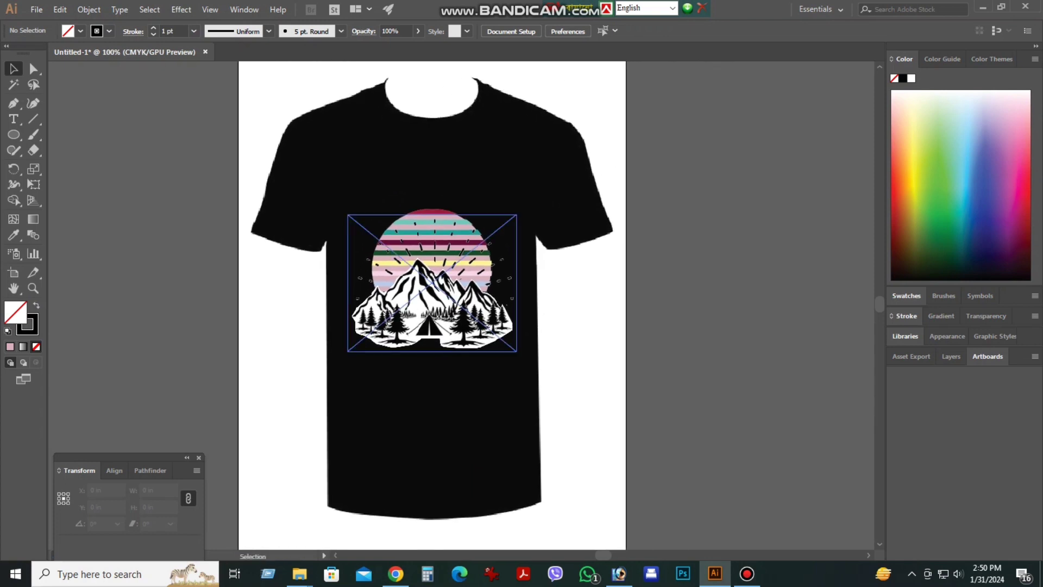
key("Up")
key("Up")
key("Up")
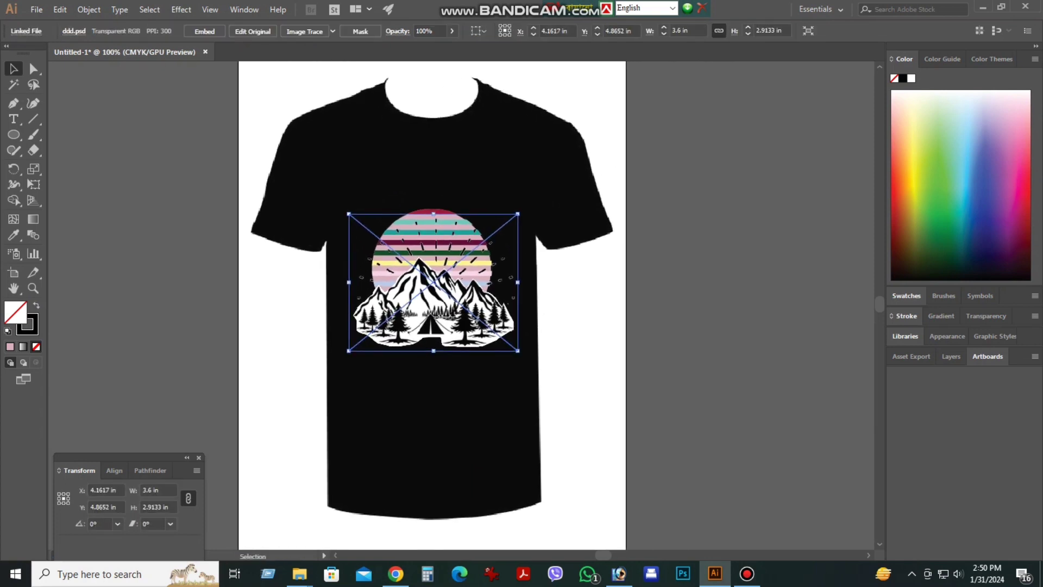
key("Left")
key("Left")
key("Left")
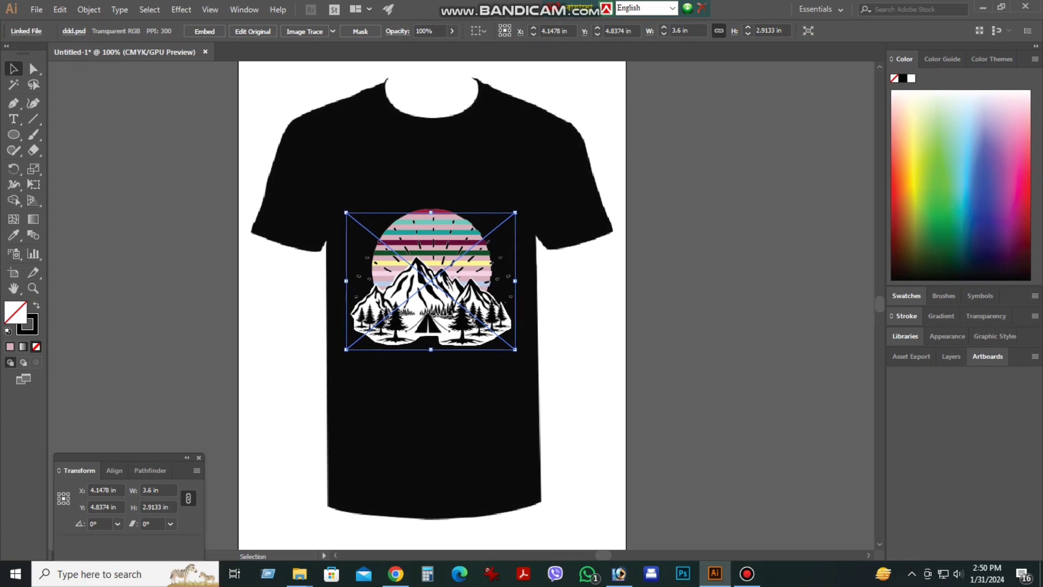
key("Up")
key("Up")
key("ctrl+shift+a")
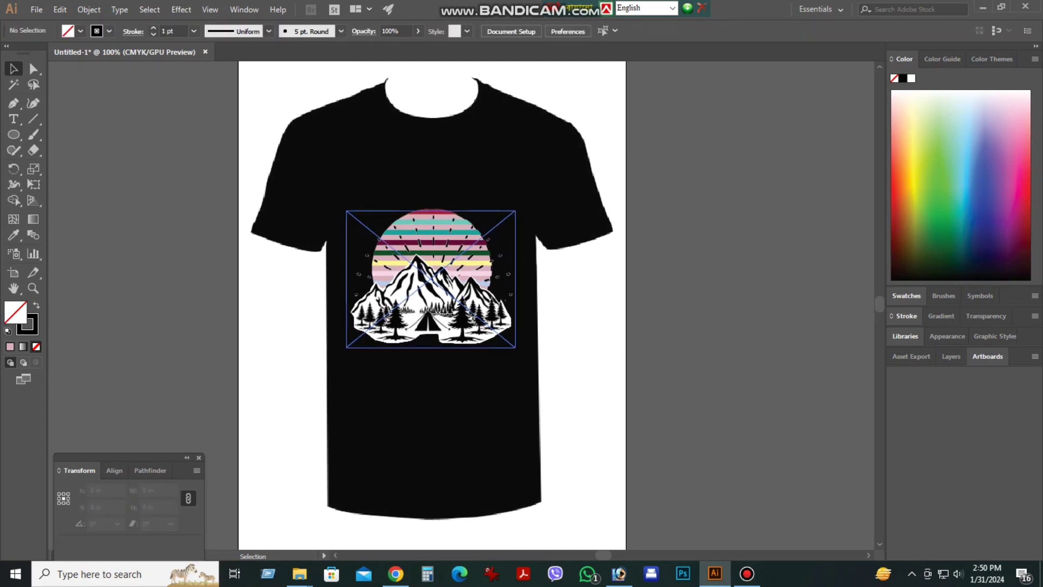
Step: Add a 58.03 pt Myriad Pro text line beside the shirt containing the wearer's full name in capitals
key("t")
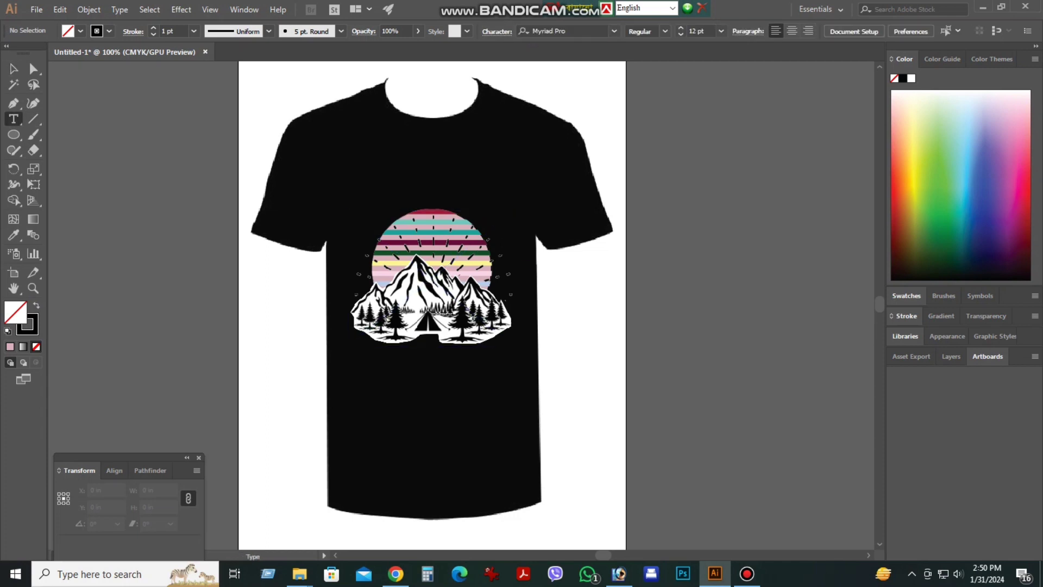
left_click(691, 396)
key("Escape")
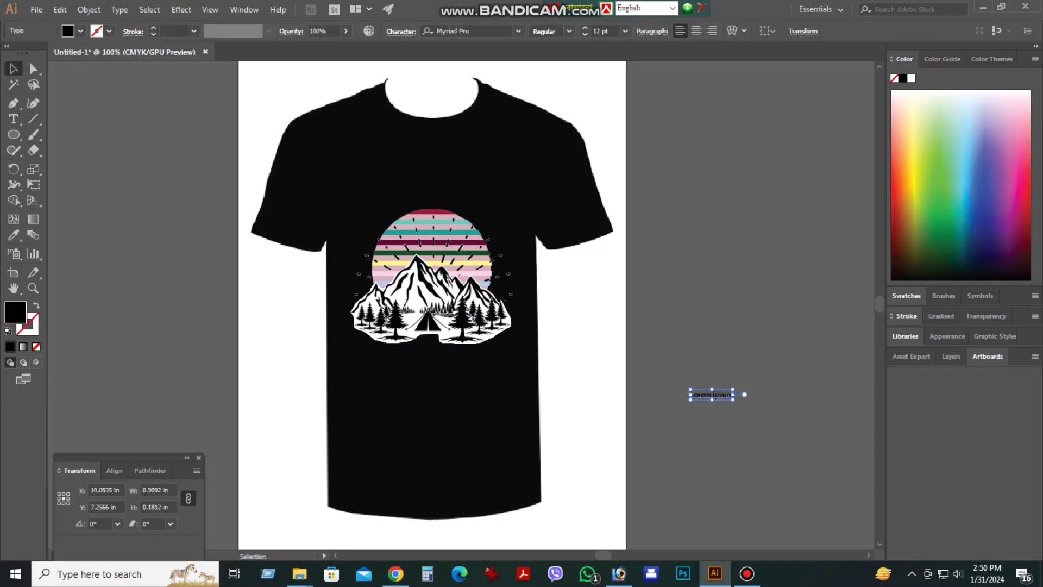
left_click_drag(733, 398, 675, 331)
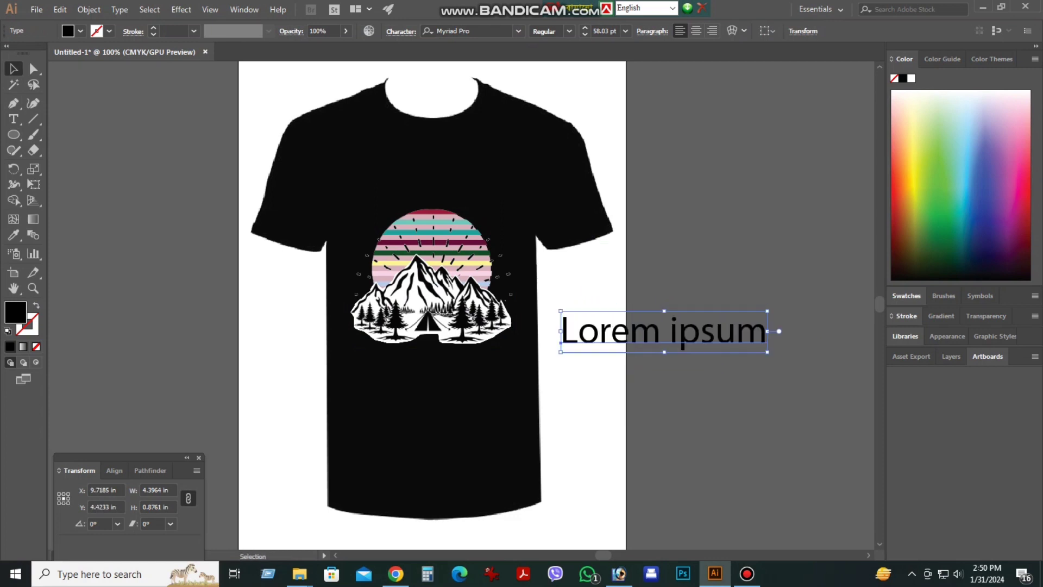
key("t")
key("ctrl+a")
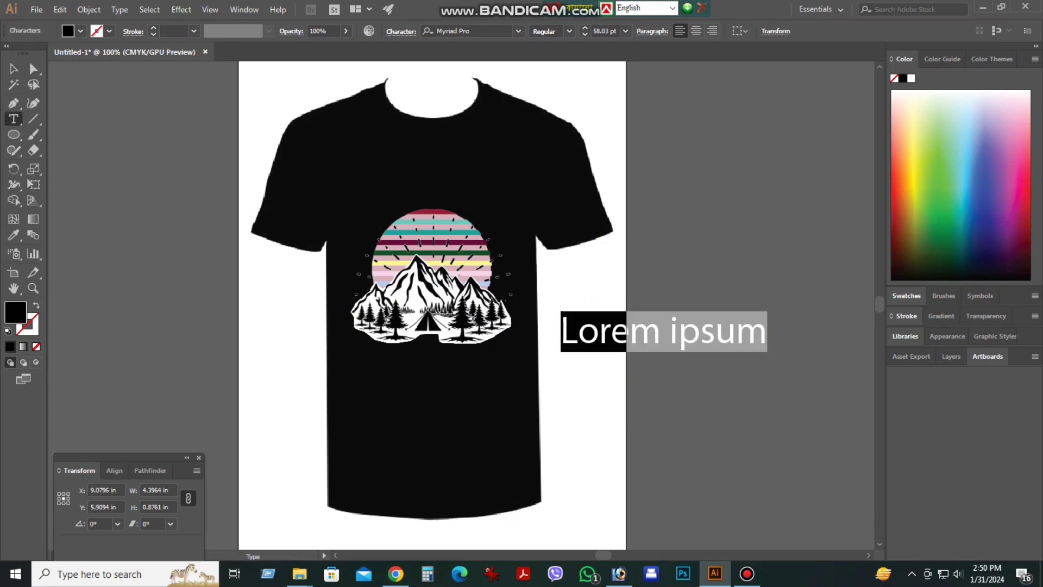
type("as")
key("BackSpace")
key("BackSpace")
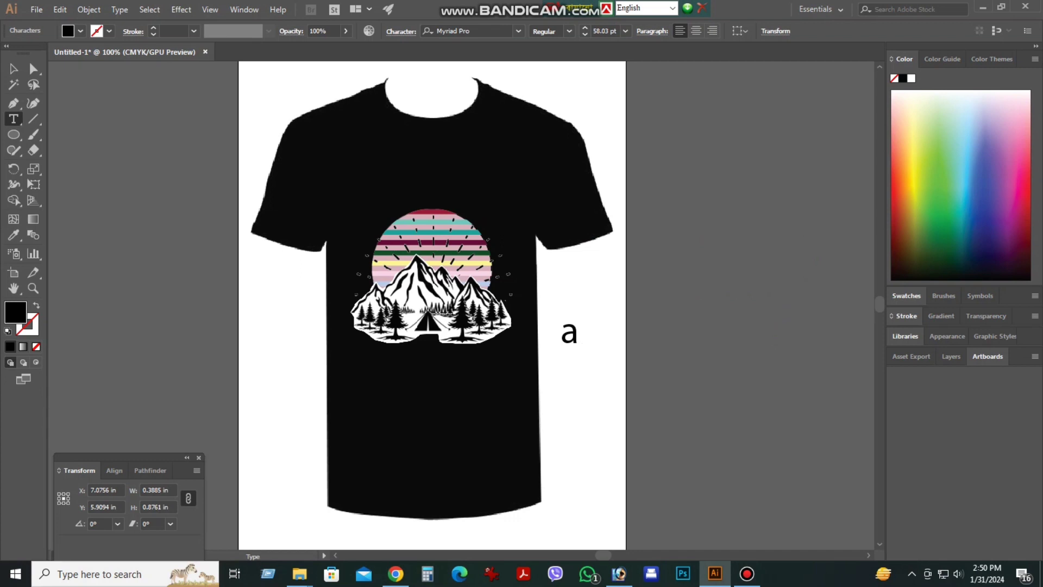
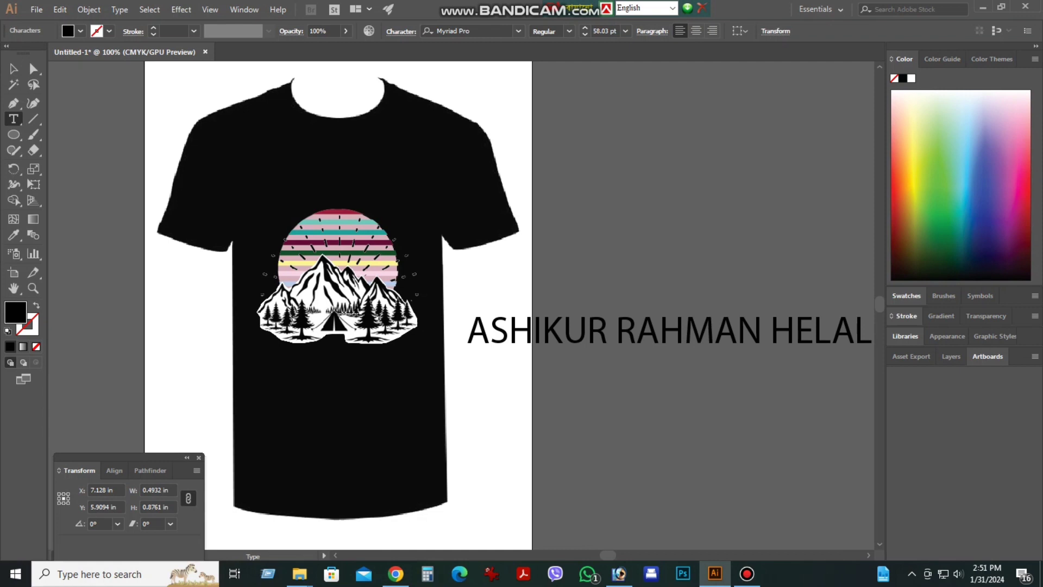
key("Escape")
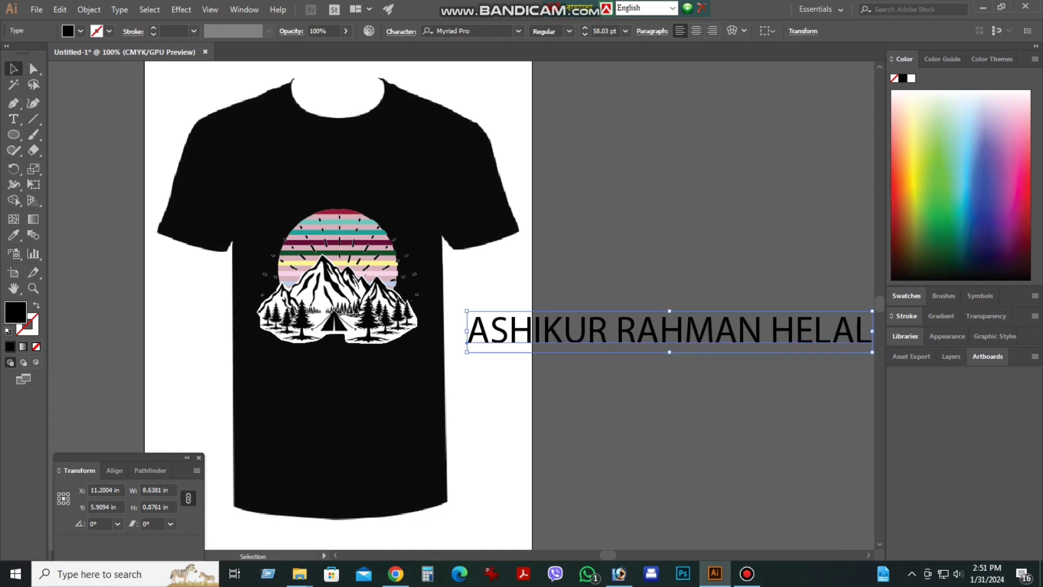
Step: Move and shrink the name text to about 36 pt, then select all its letters
left_click_drag(669, 331, 758, 299)
mouse_move(652, 303)
left_mouse_down()
mouse_move(678, 296)
mouse_move(632, 305)
left_mouse_up()
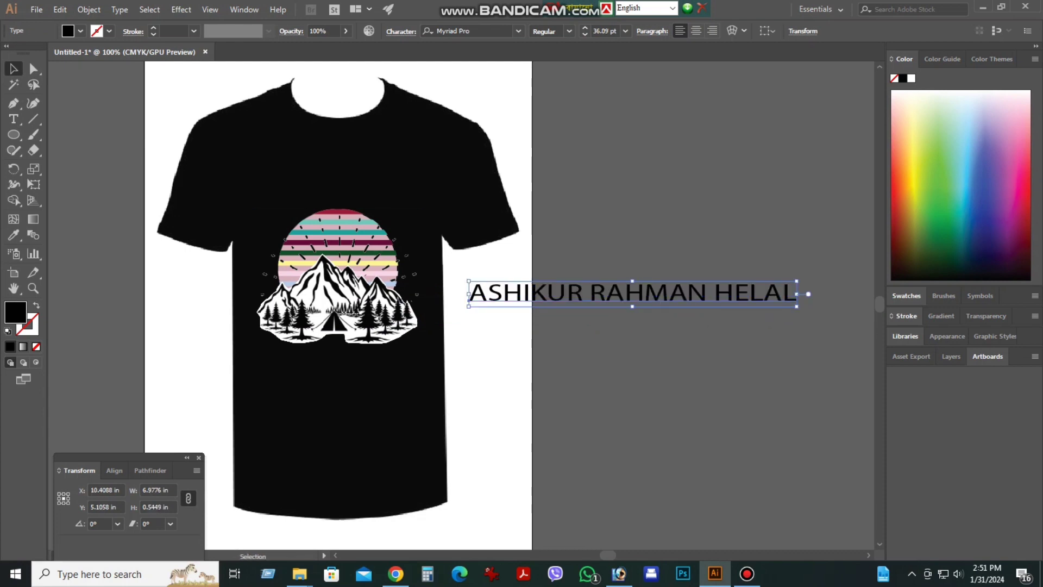
key("t")
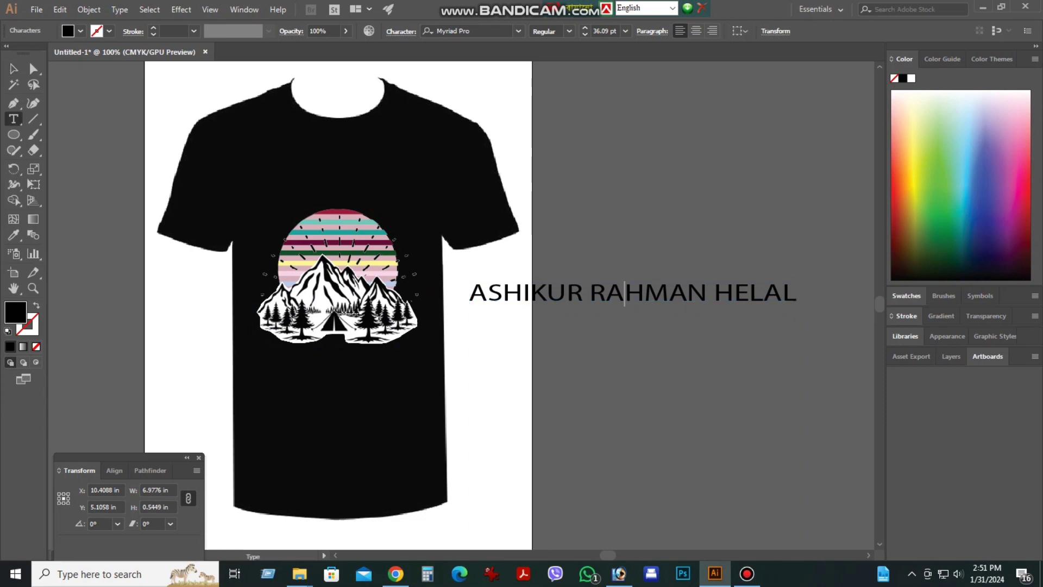
left_click_drag(469, 293, 607, 293)
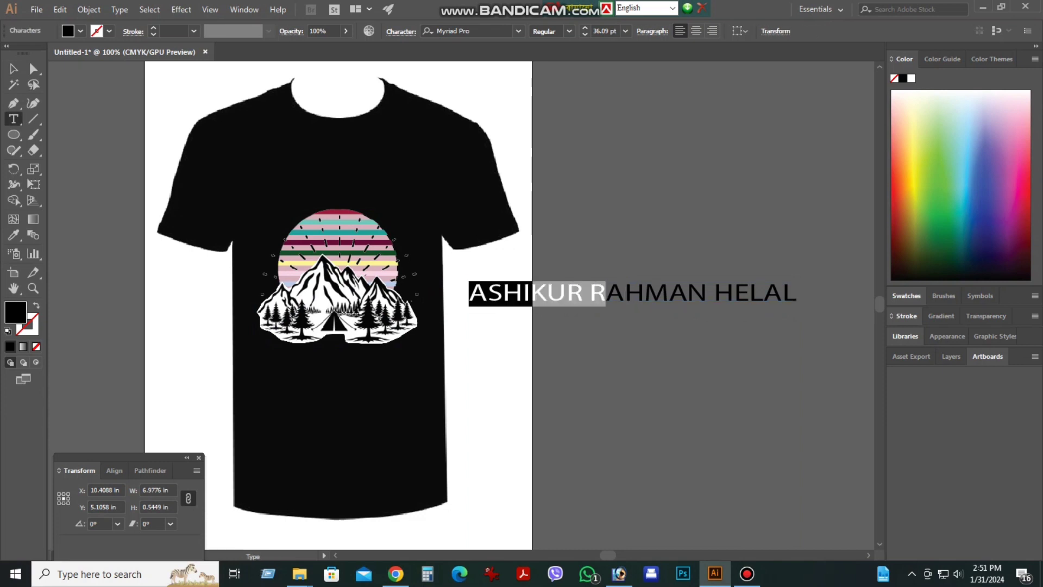
left_click_drag(468, 293, 798, 293)
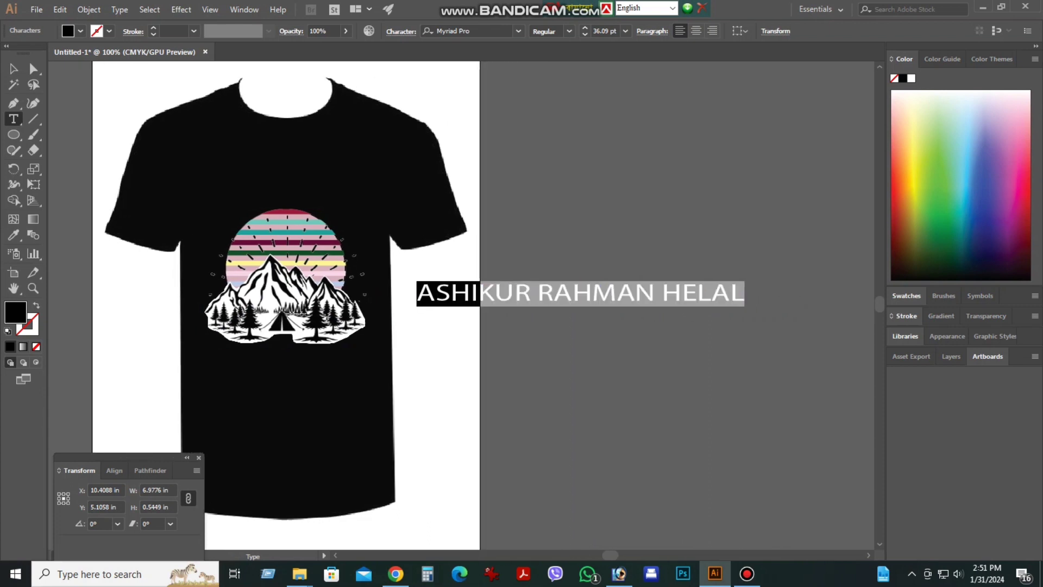
Step: Colour the name letters yellow-green and move the text onto the top of the shirt
left_click(973, 164)
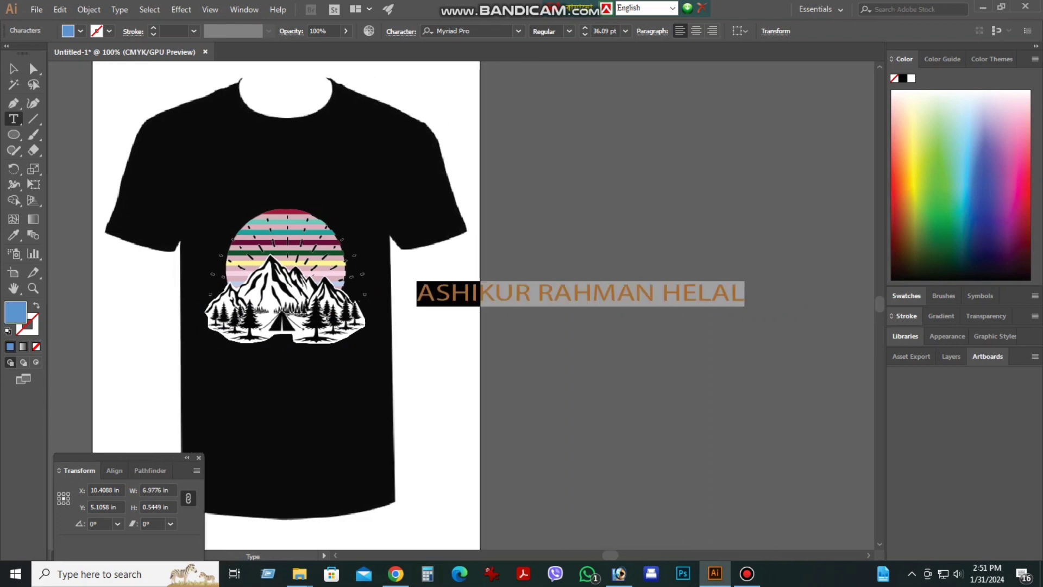
left_click(984, 182)
left_click(985, 199)
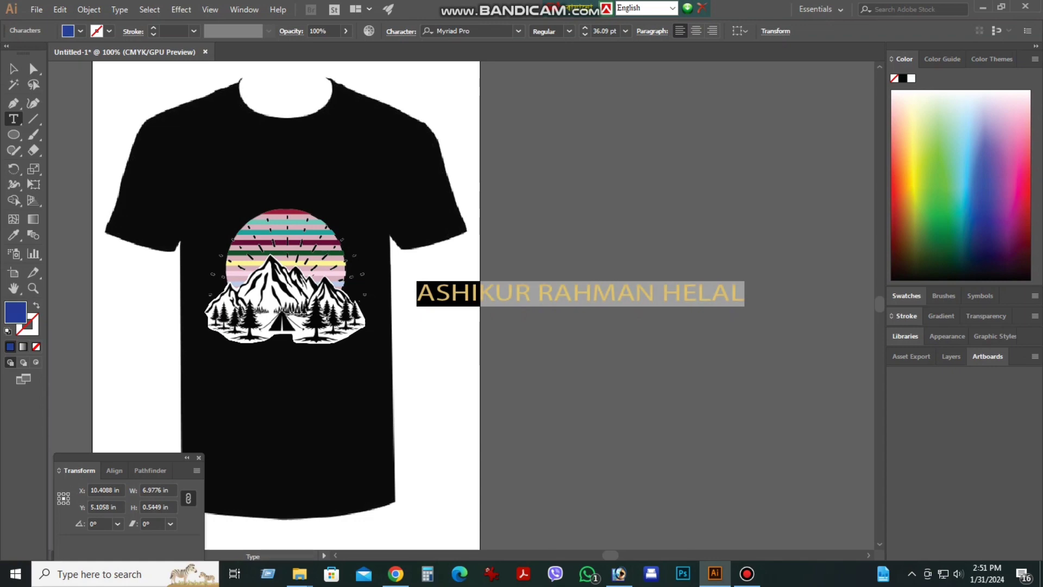
left_click(954, 188)
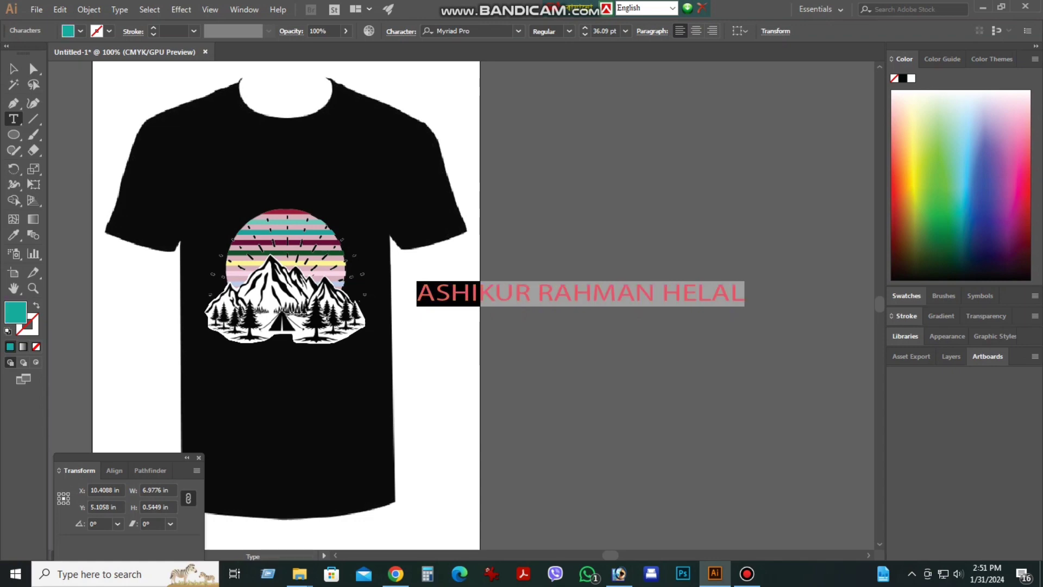
left_click(929, 168)
left_click(932, 185)
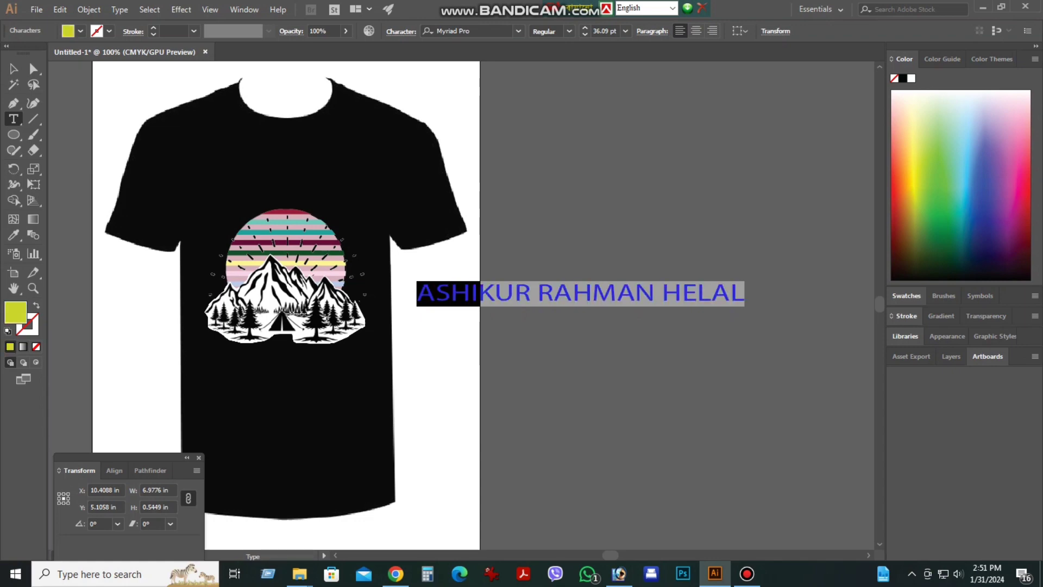
key("Escape")
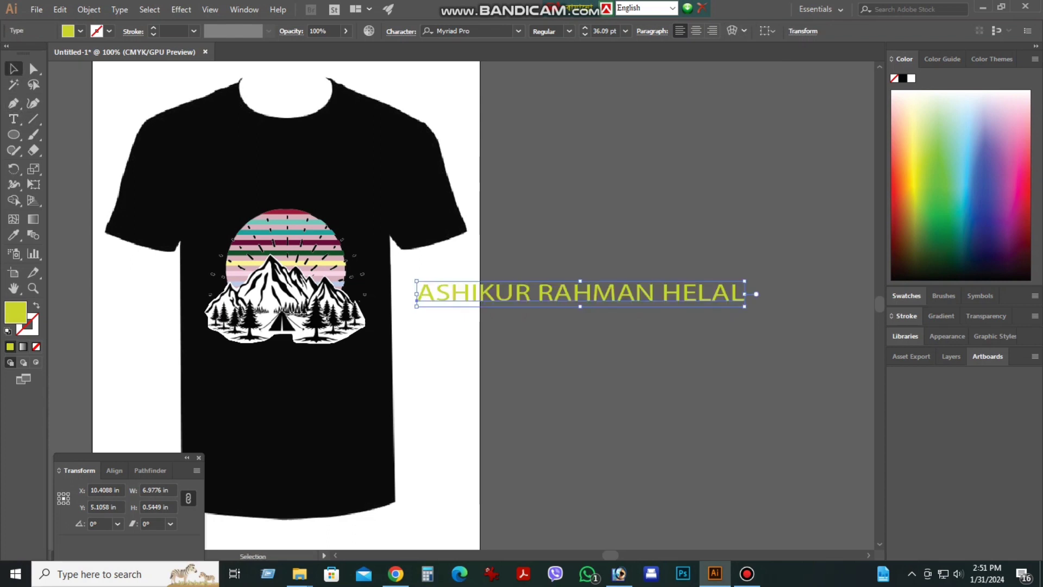
left_click_drag(650, 302, 596, 237)
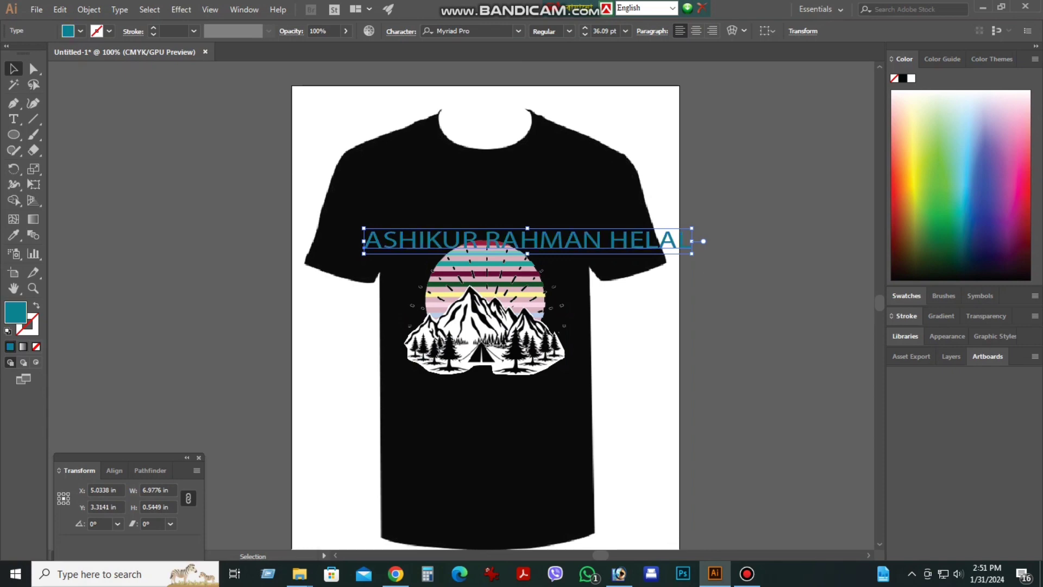
Step: Fill the name text pale cream and give it a matching-colour outline stroke
left_click(917, 219)
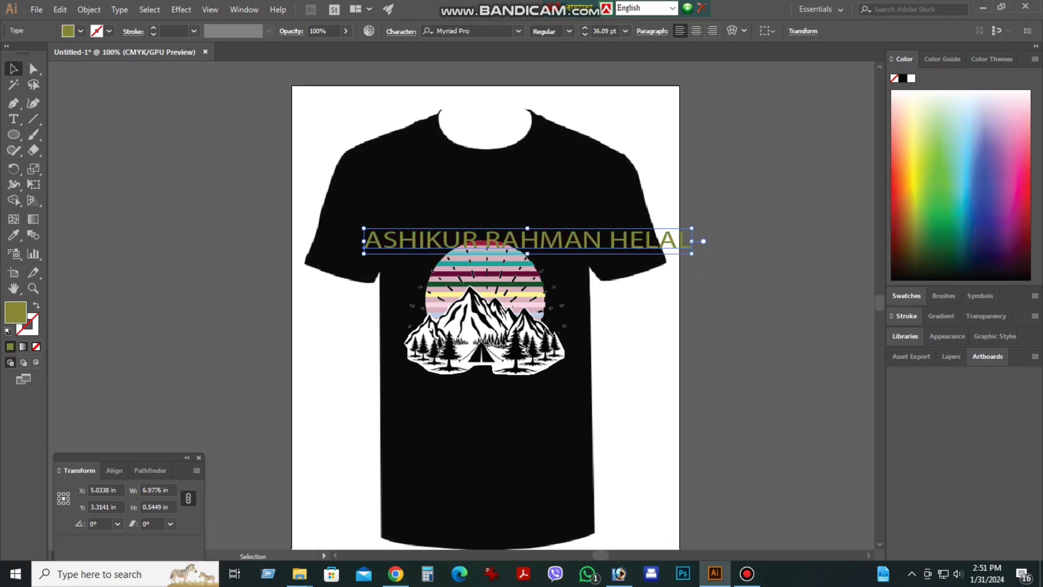
left_click_drag(916, 224, 918, 188)
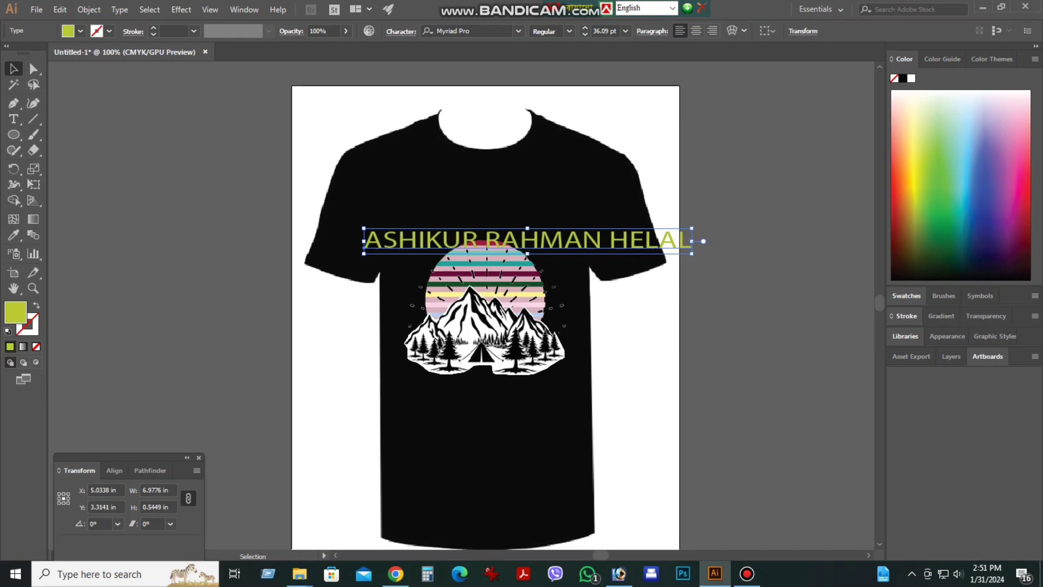
left_click(924, 102)
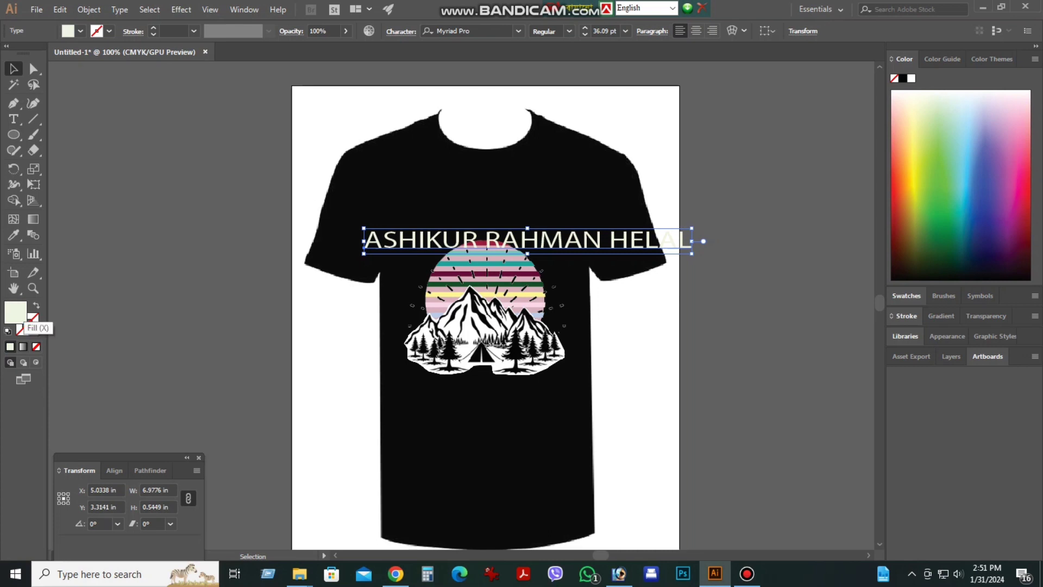
left_click_drag(16, 315, 33, 327)
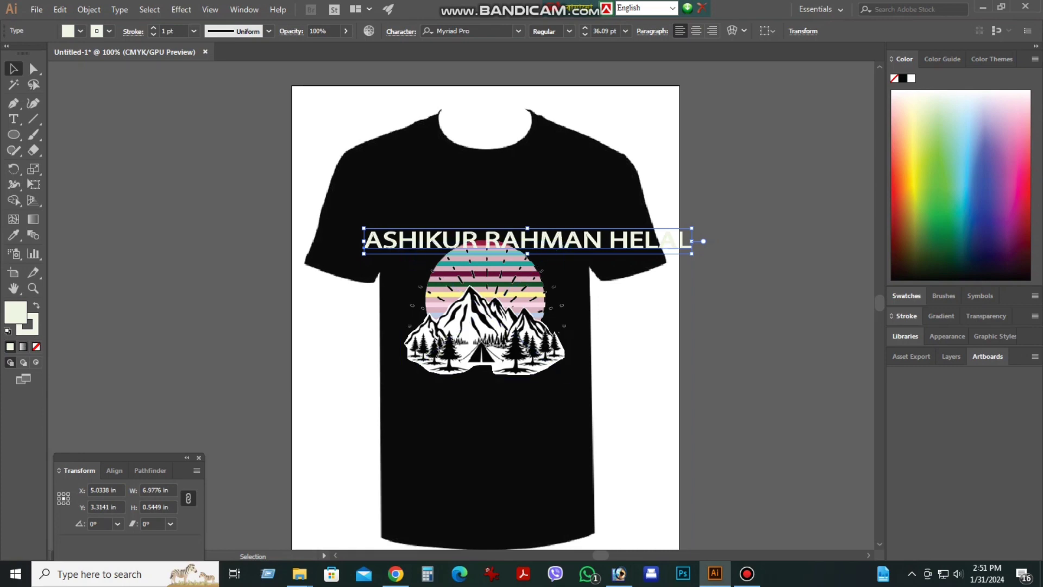
Step: Set the name outline to 1 pt and scale the text to about 23 pt above the sun
left_click(153, 28)
left_click_drag(489, 240, 463, 232)
left_click(153, 27)
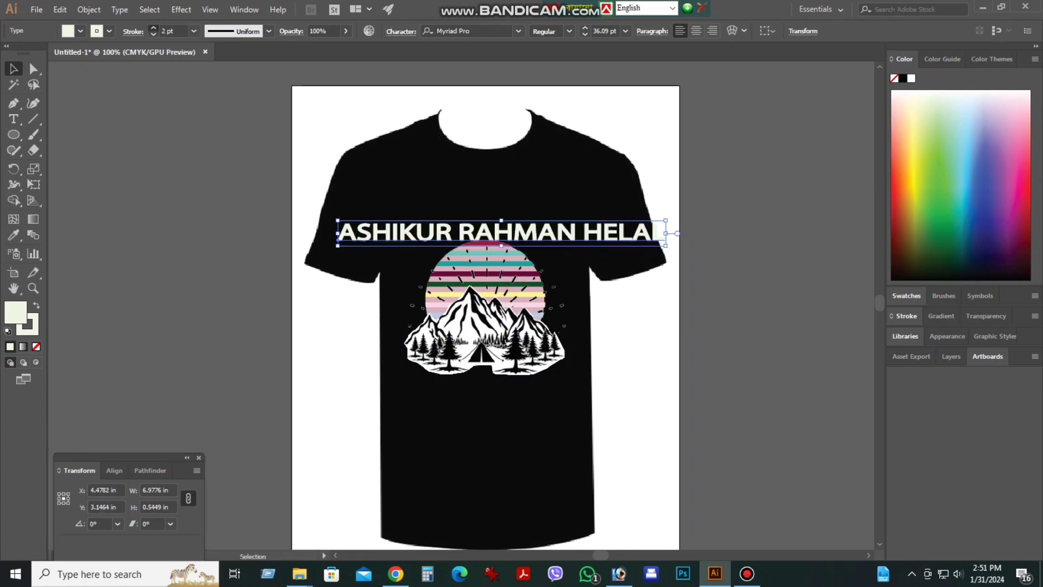
left_click(153, 34)
left_click_drag(463, 232, 452, 227)
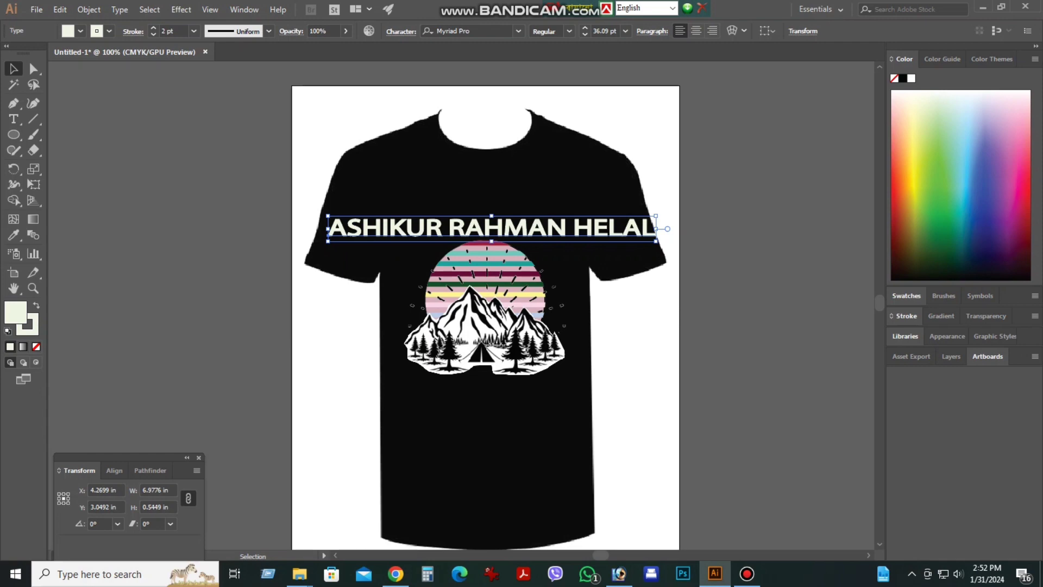
left_click_drag(656, 215, 555, 235)
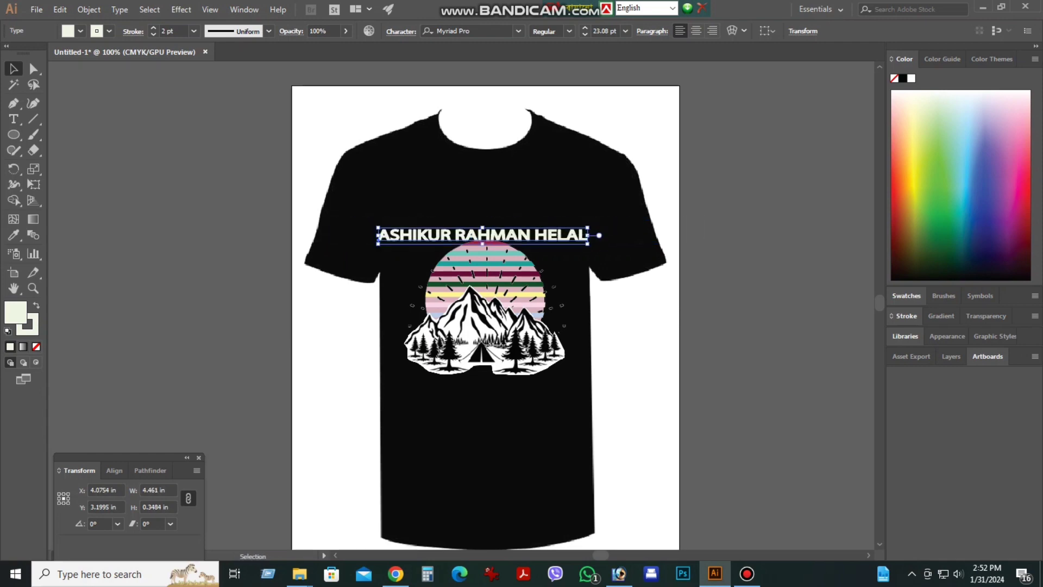
left_click(154, 35)
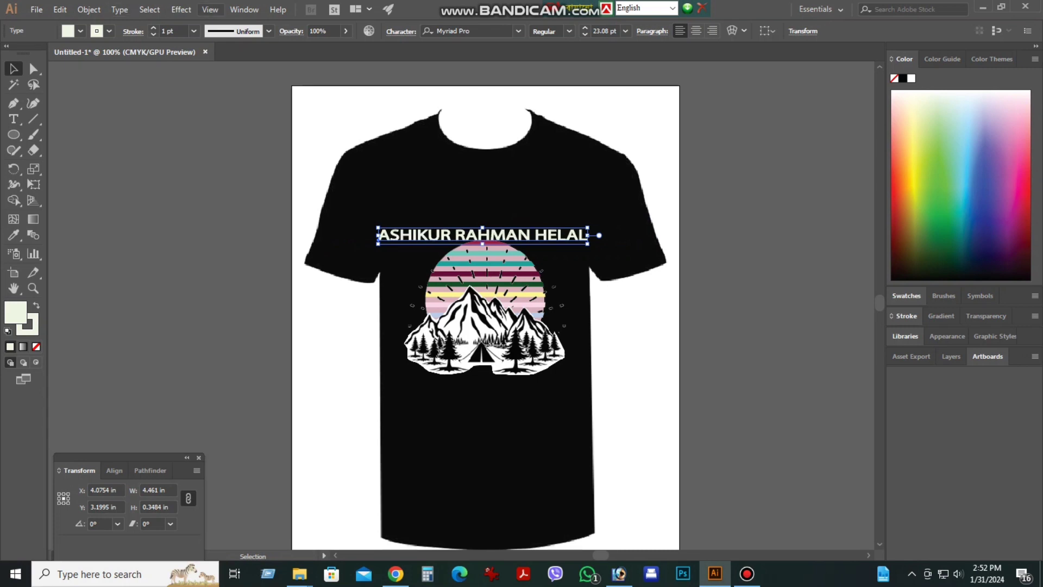
left_click(181, 9)
Step: Apply an Arc warp with a 93% horizontal bend to the name text
mouse_move(245, 177)
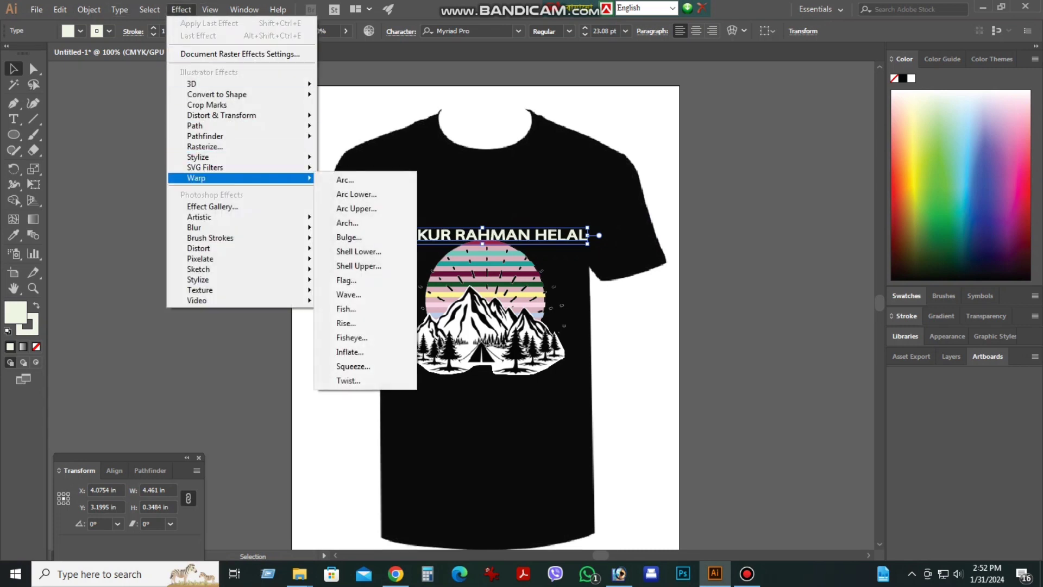
left_click(345, 179)
left_click_drag(590, 188, 831, 149)
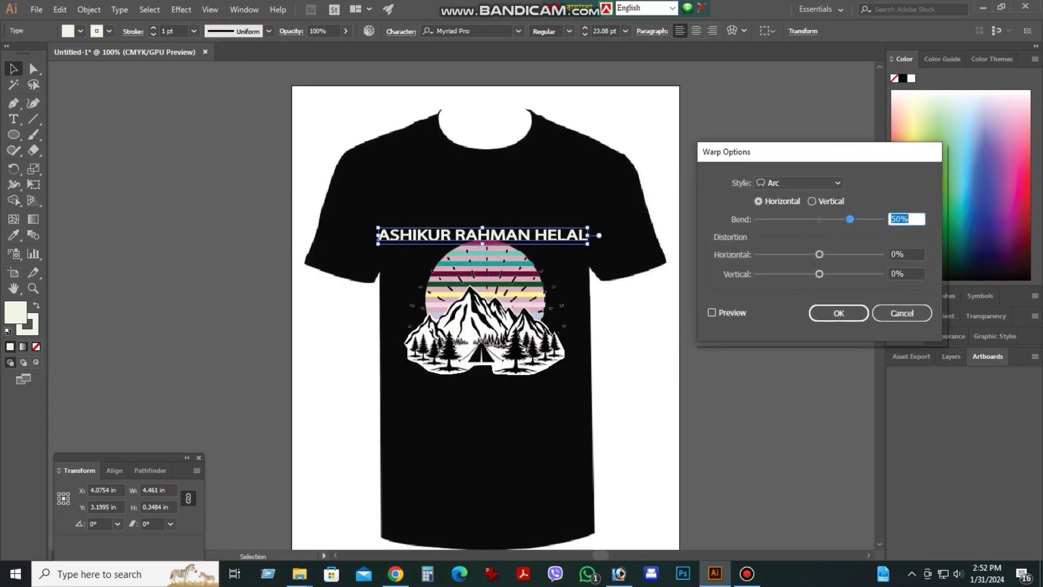
left_click(711, 312)
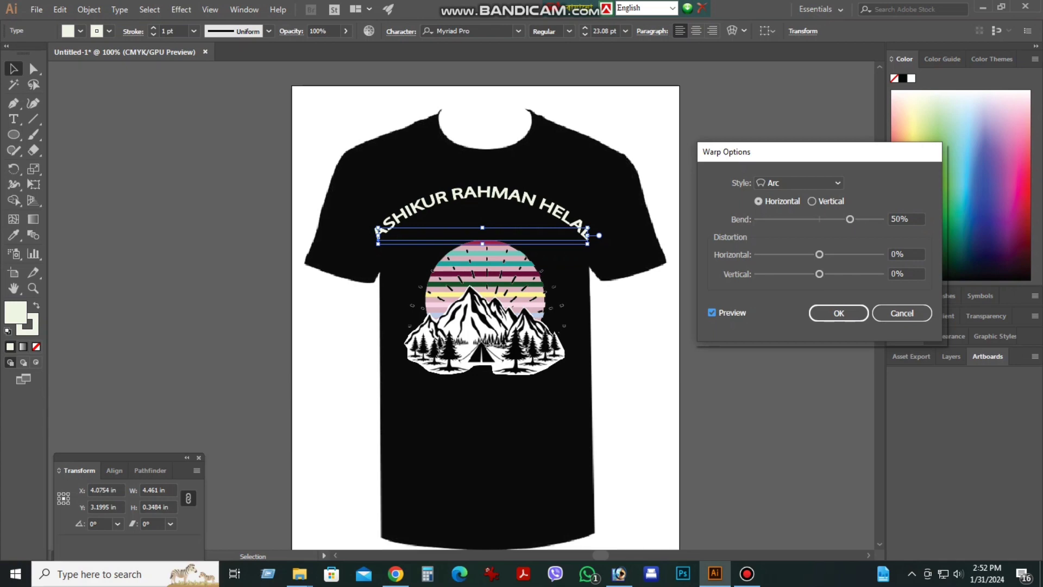
left_click_drag(850, 219, 870, 219)
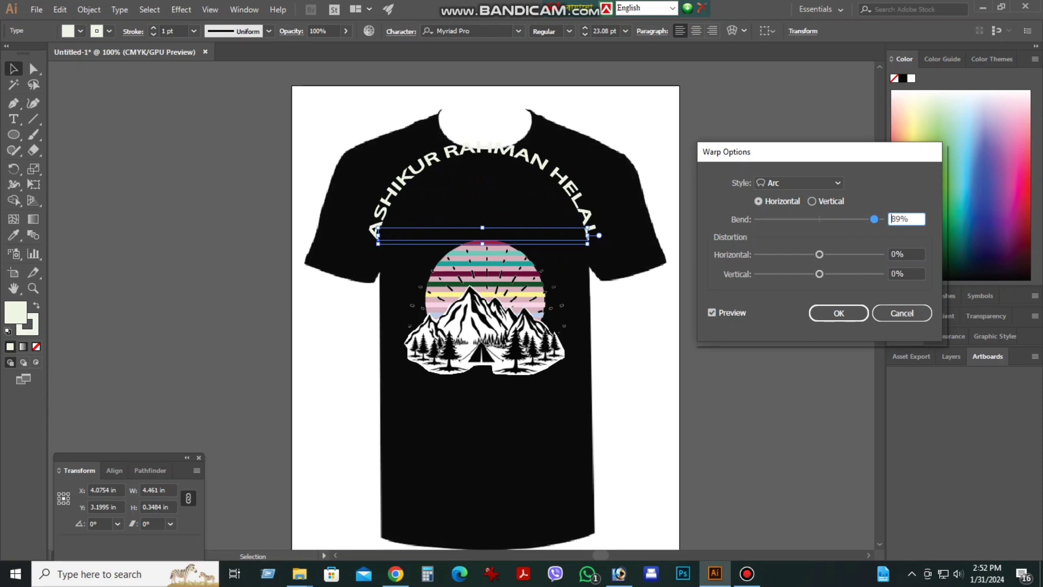
key("ctrl+a")
type("93")
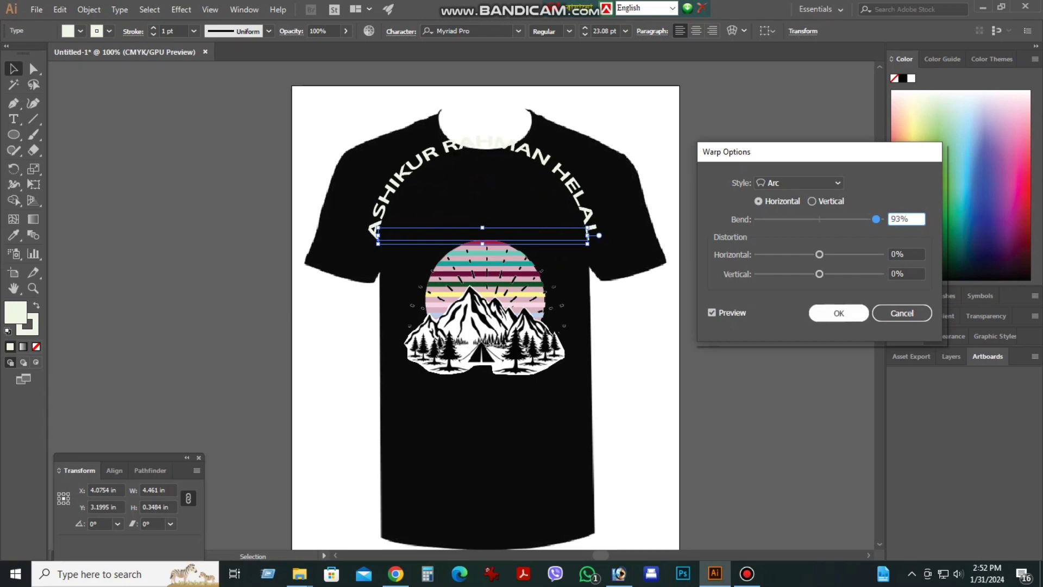
key("Return")
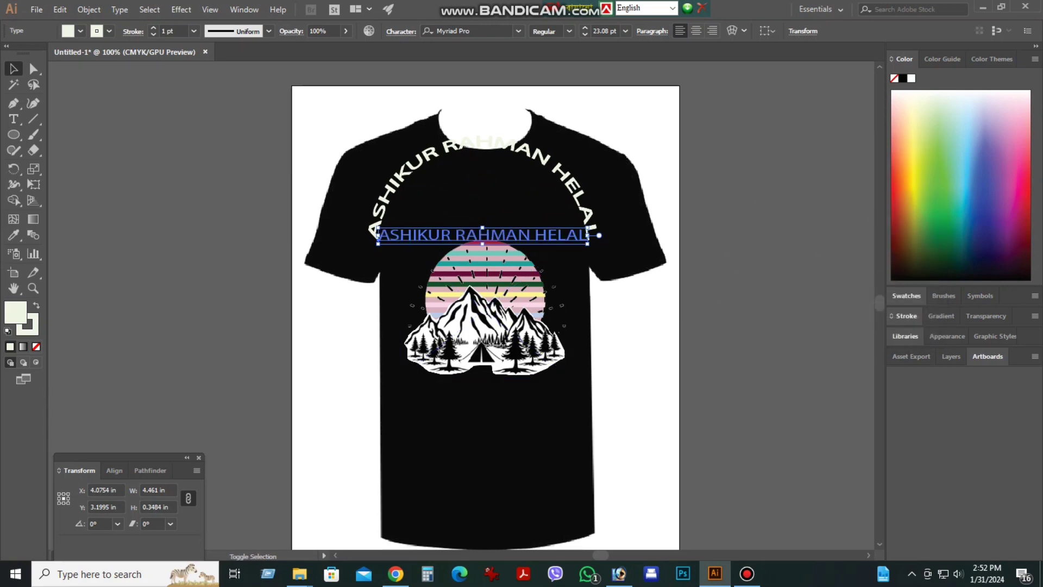
Step: Shrink the arched name to about 13.81 pt and widen it to span the sun's top
left_click_drag(587, 244, 517, 272)
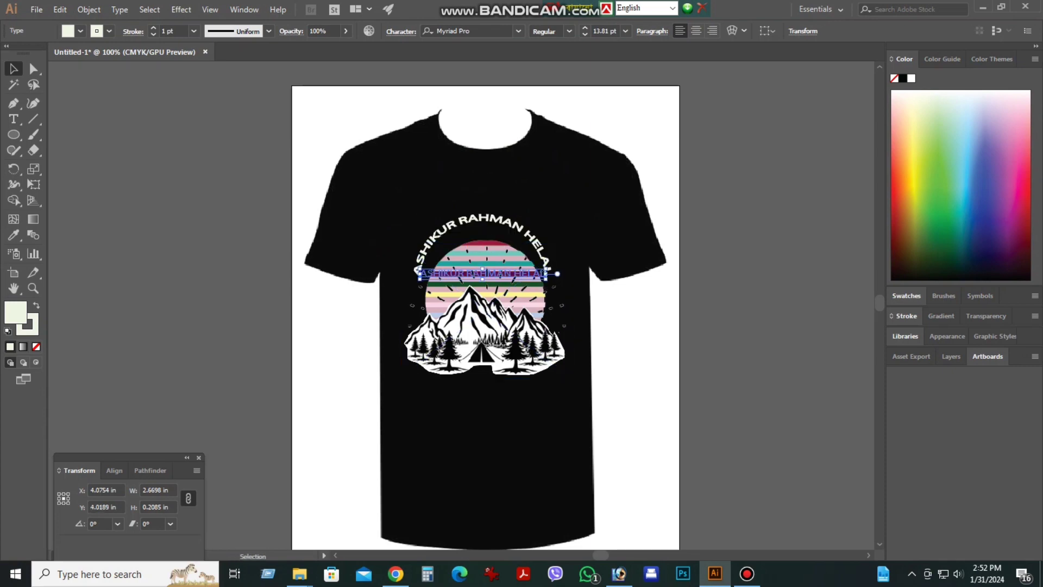
key("ctrl+equal")
key("ctrl+equal")
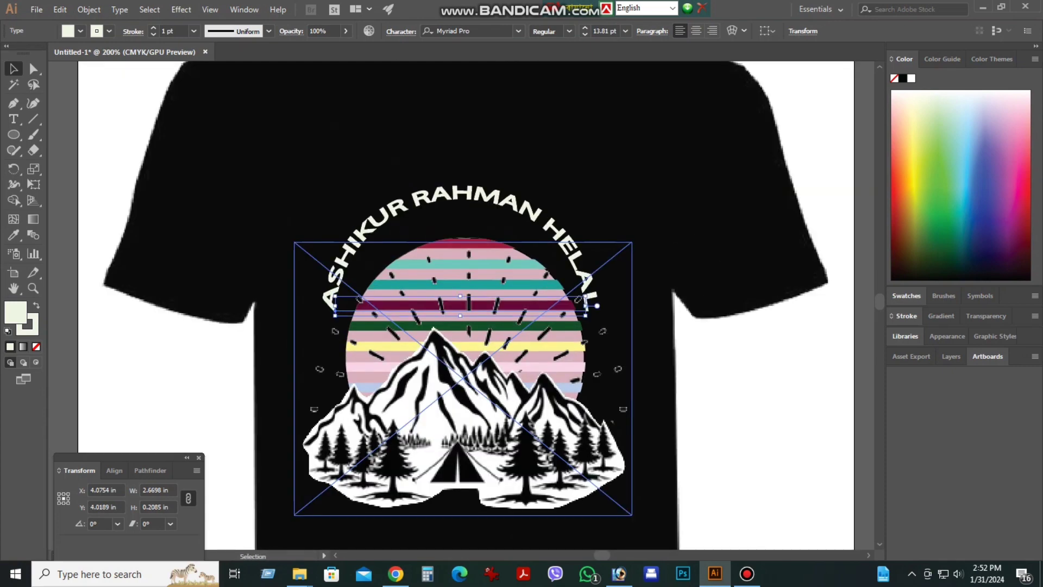
scroll(586, 240, "down", 2)
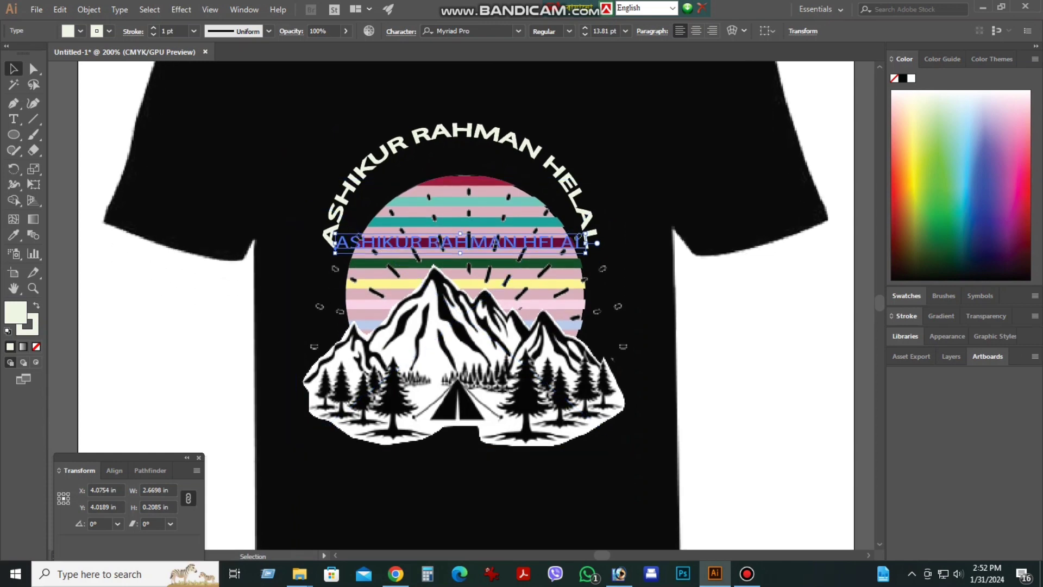
left_click_drag(585, 240, 598, 242)
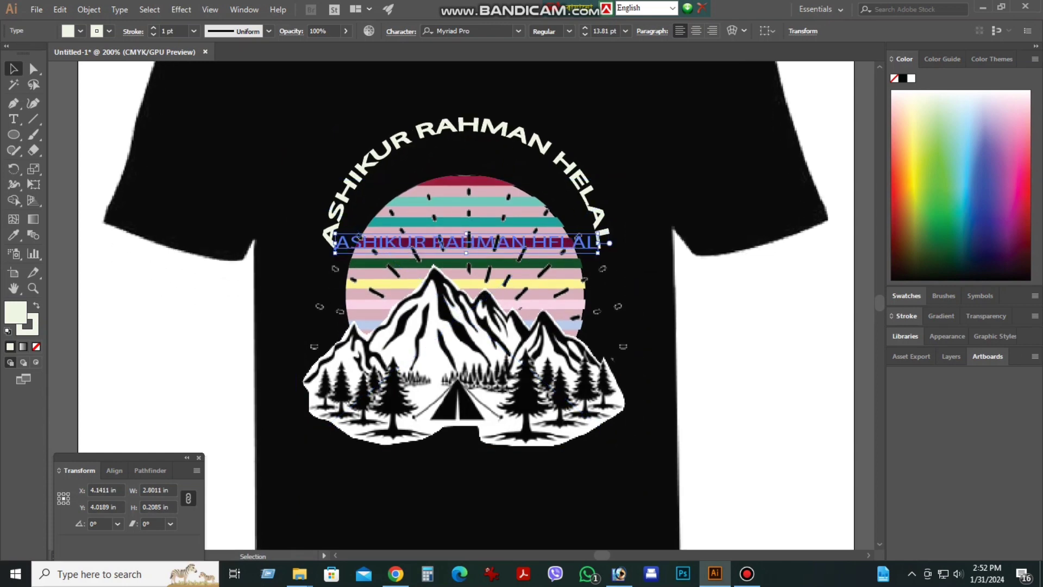
left_click_drag(334, 243, 318, 242)
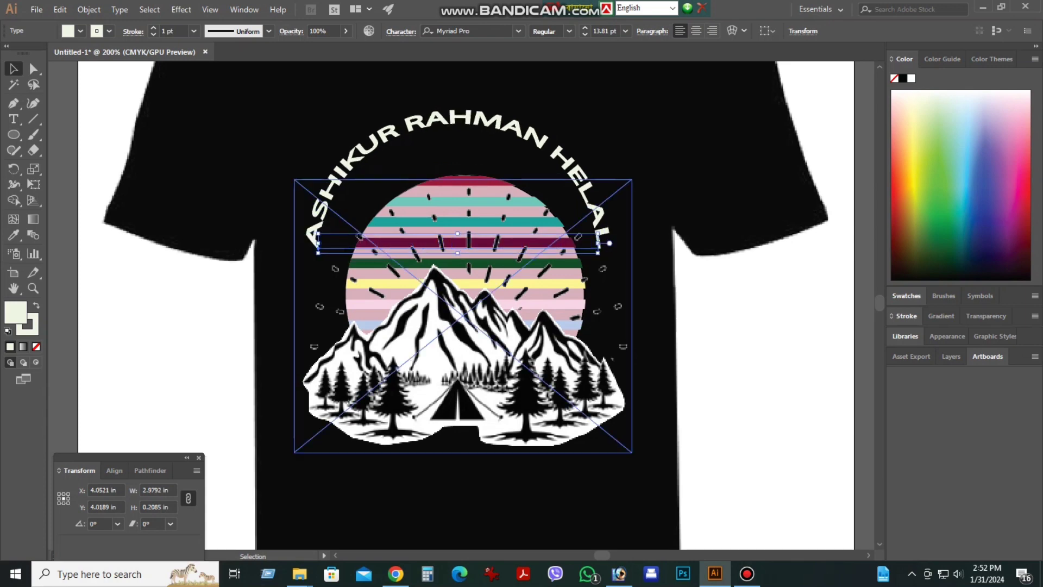
left_click_drag(495, 244, 506, 275)
Step: Nudge and slightly narrow the arched name until it hugs the sun, then deselect and zoom out
key("Down")
key("Down")
key("Down")
key("Down")
key("Down")
key("Down")
key("Left")
key("Left")
key("Left")
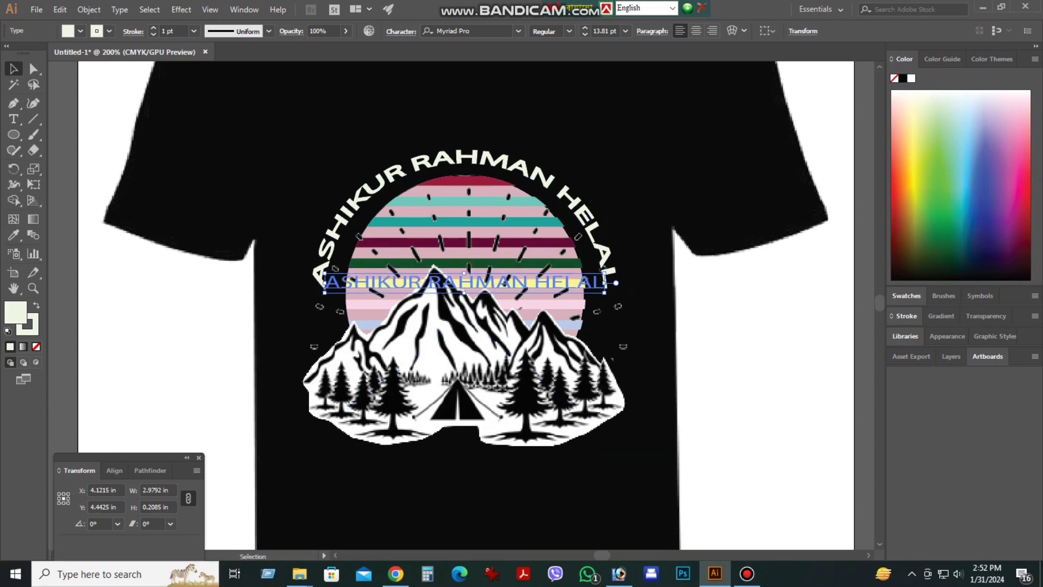
key("Right")
key("Right")
key("Up")
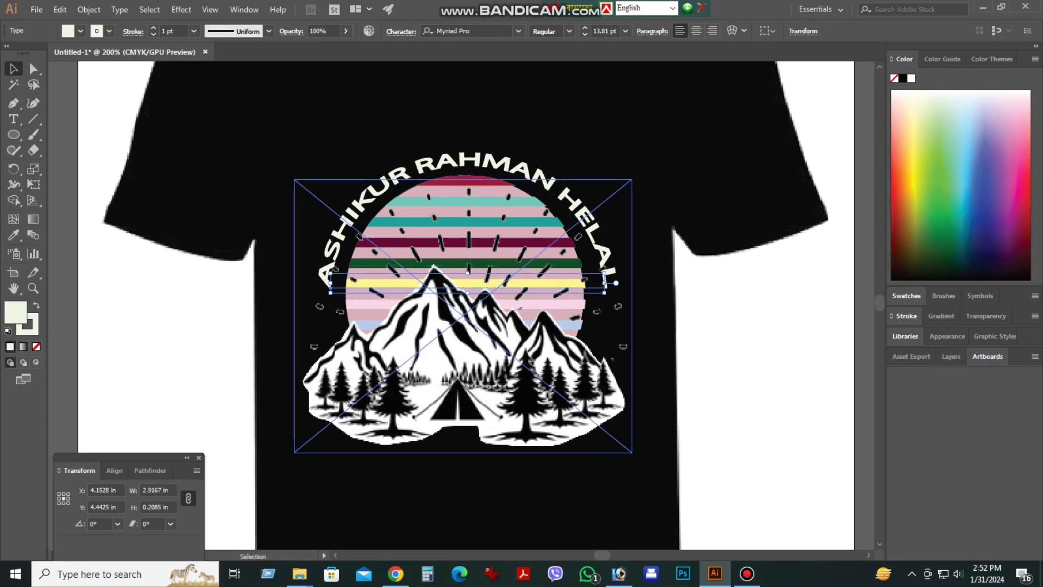
key("Up")
key("Up")
key("Up")
key("Up")
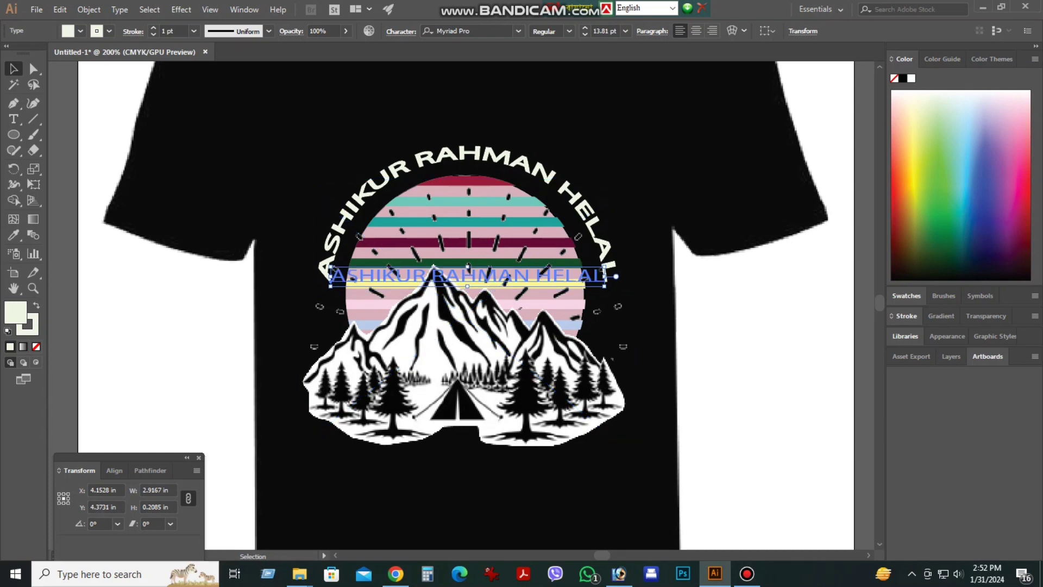
left_click_drag(616, 276, 611, 276)
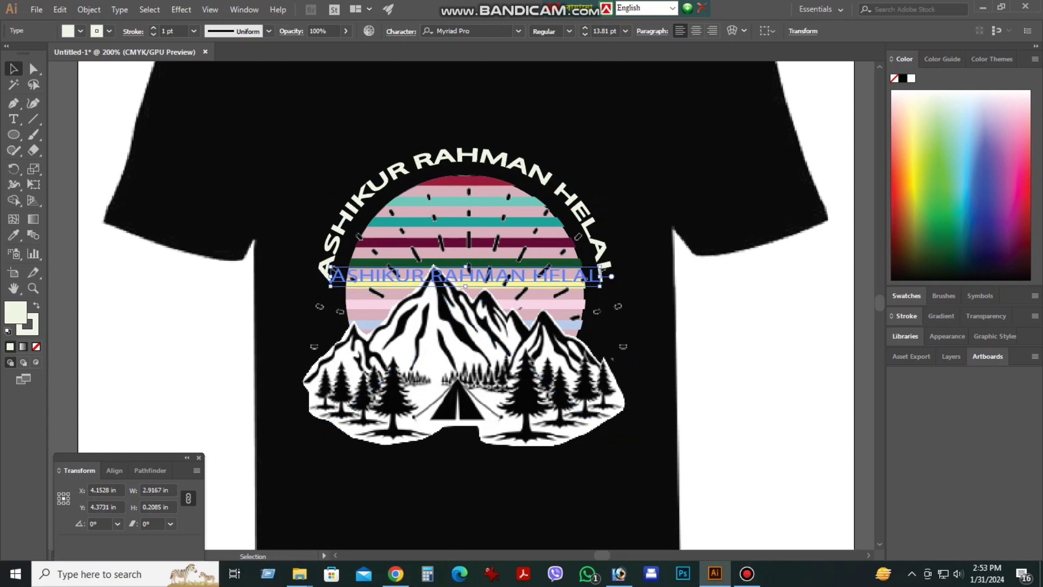
key("Right")
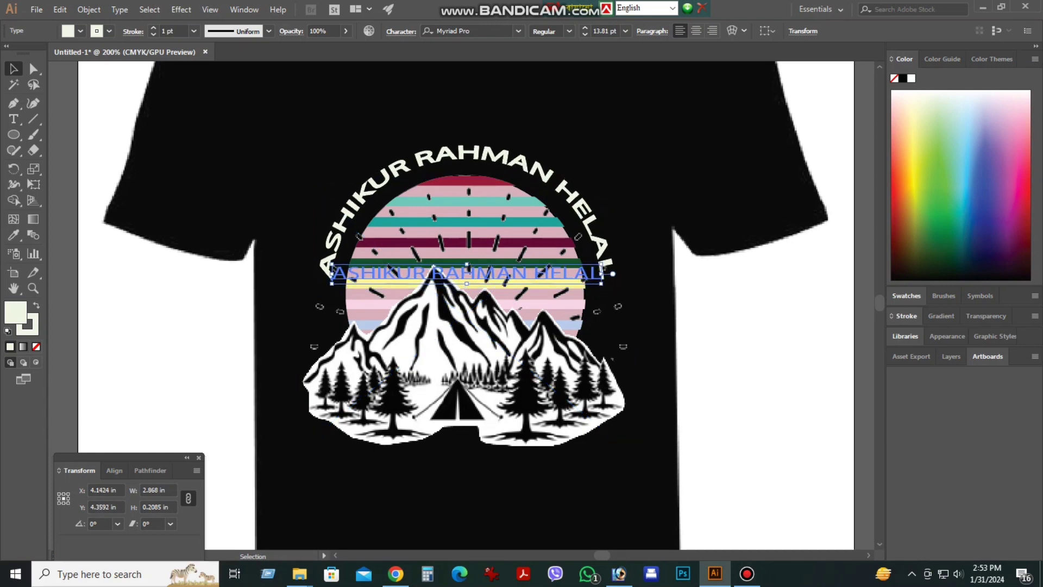
key("Up")
key("Up")
key("Left")
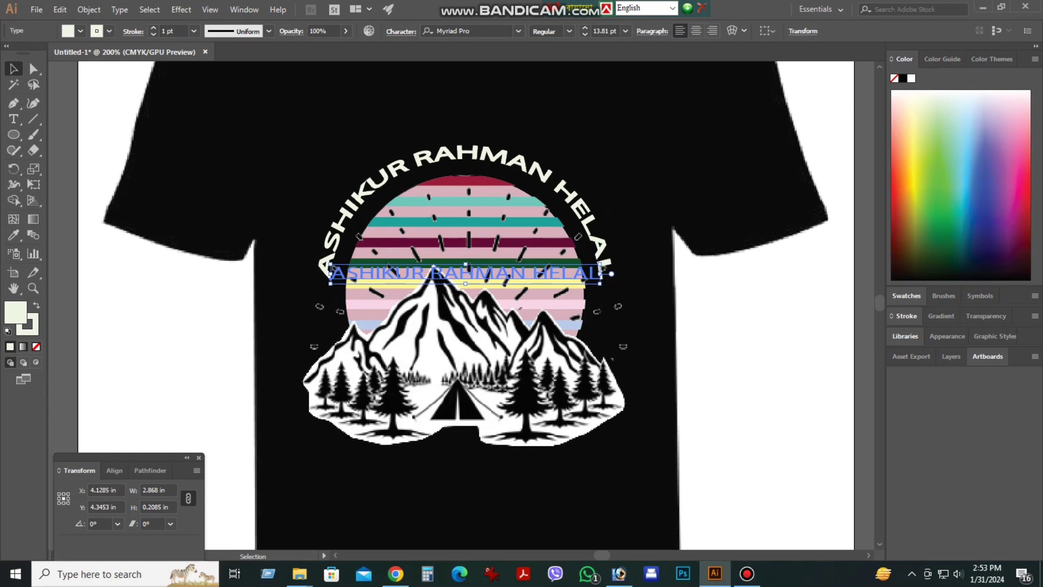
key("Right")
key("Down")
key("Down")
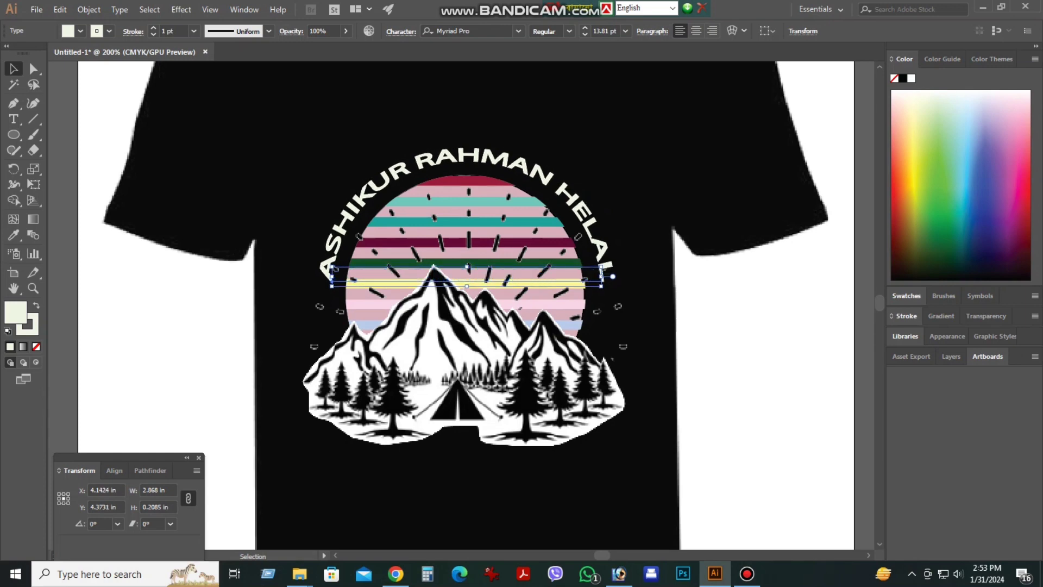
key("ctrl+shift+a")
scroll(465, 304, "down", 4)
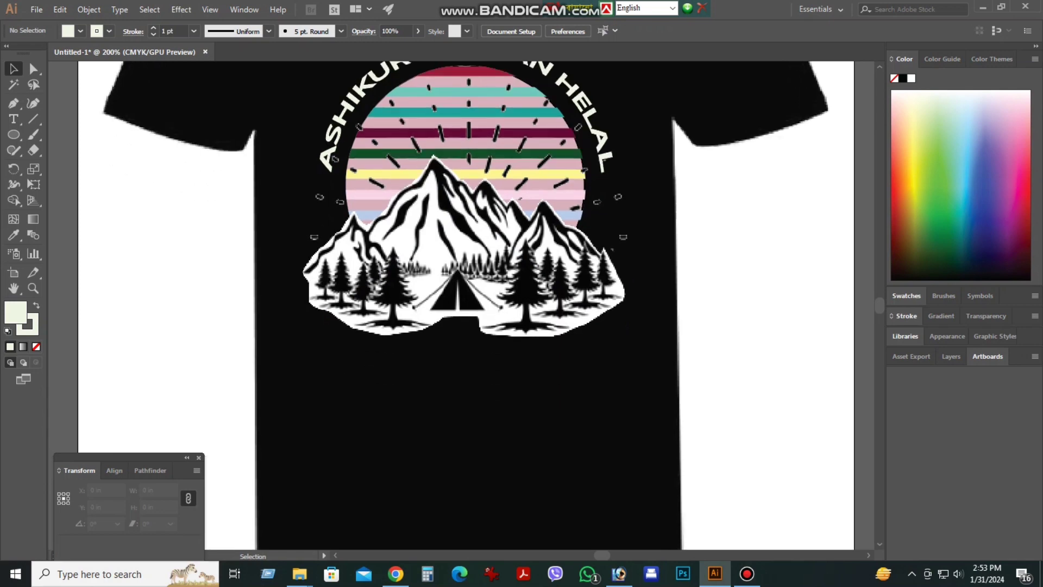
scroll(465, 304, "up", 1)
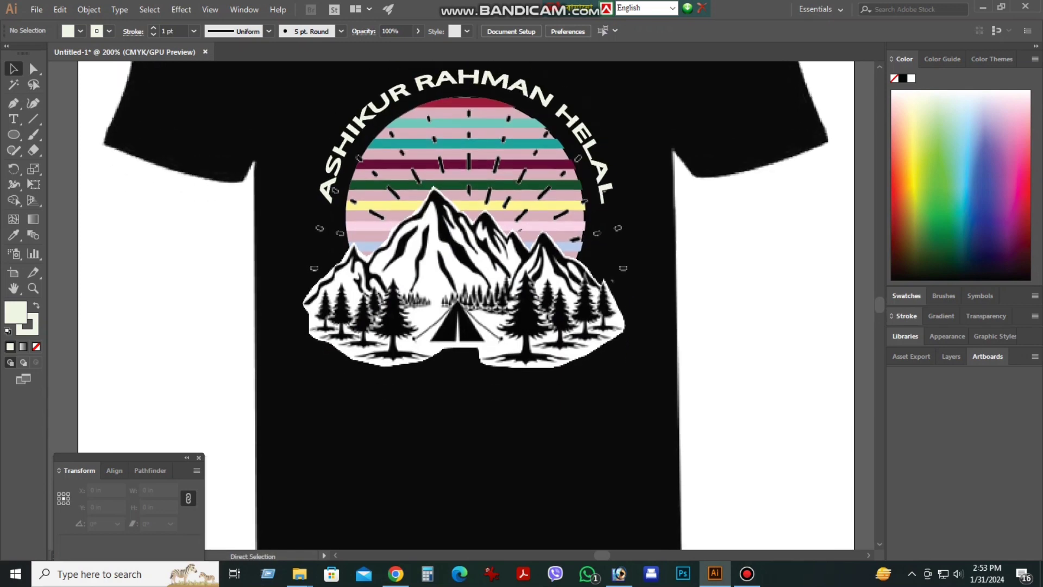
key("ctrl+minus")
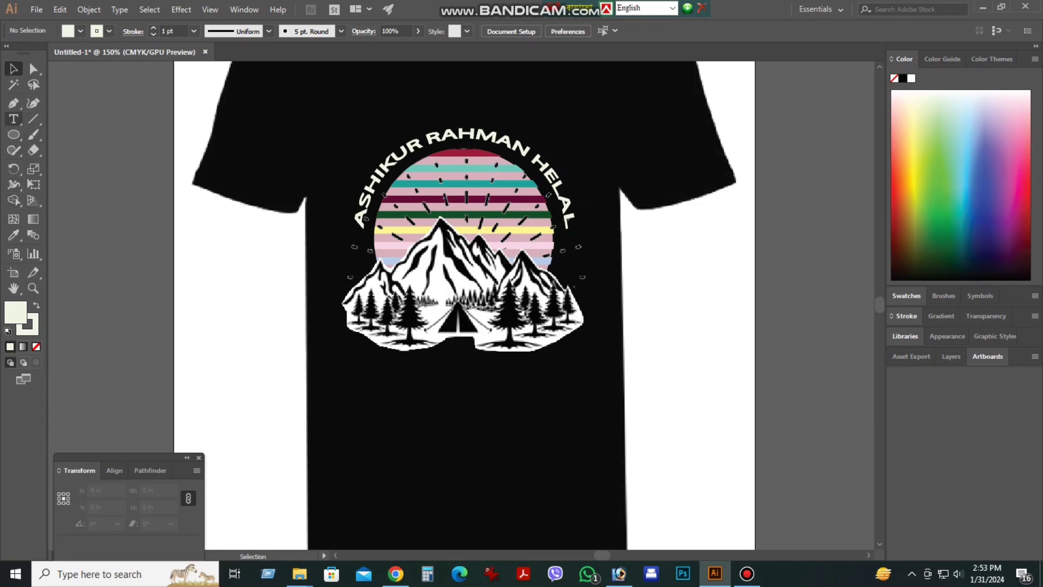
Step: Create a 12 pt point text reading 'ARH GRAPHIC DESIGN' and place it under the mountains
left_click(13, 118)
left_click(289, 357)
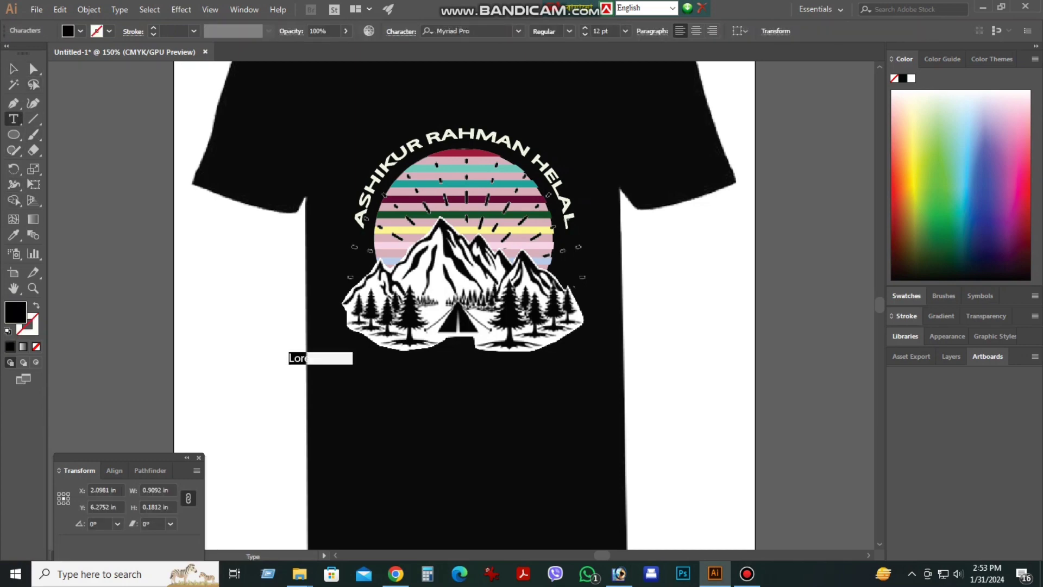
left_click(14, 69)
left_click_drag(304, 357, 237, 342)
key("t")
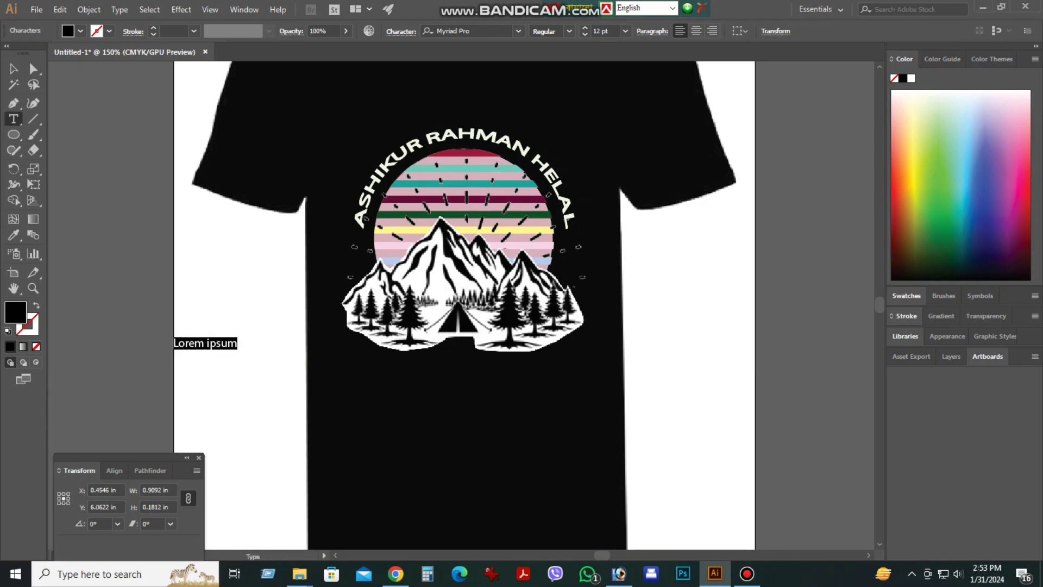
type("ARH")
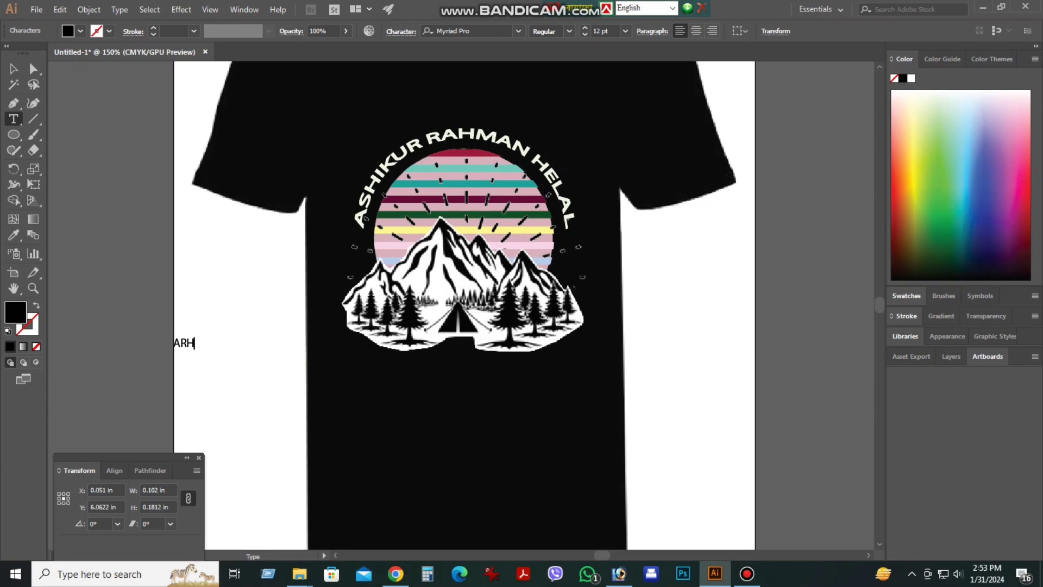
type(" GRAPHIC DESIG")
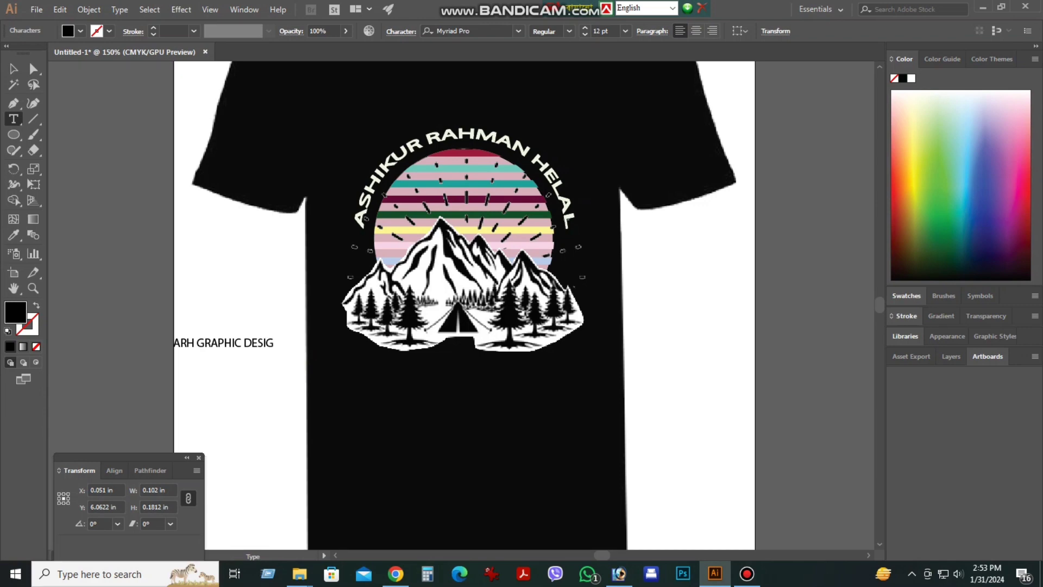
type("N")
left_click(14, 69)
left_click_drag(256, 346, 500, 399)
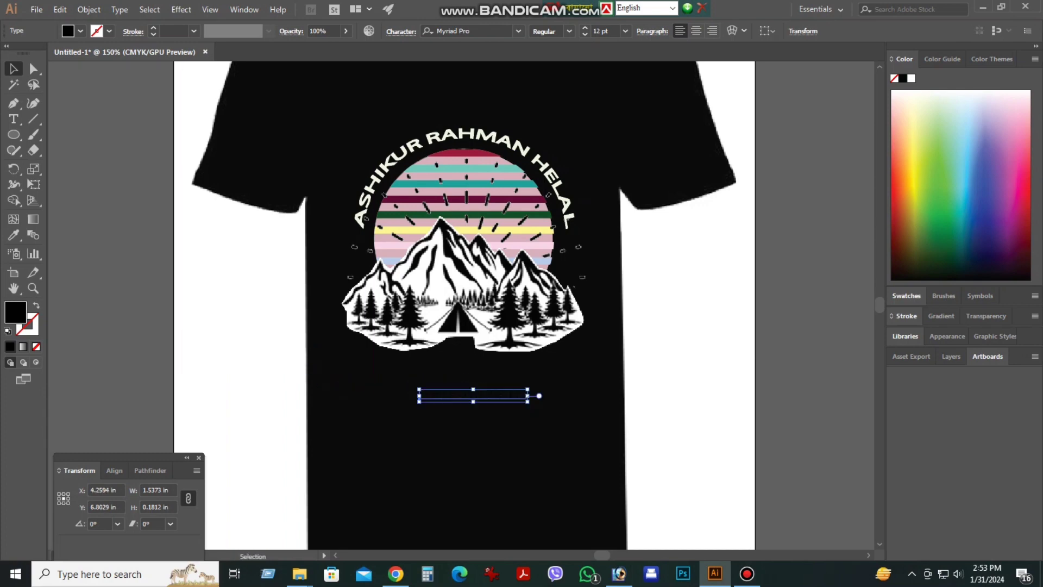
Step: Colour the ARH GRAPHIC DESIGN text orange in the Color Picker and scale it up
double_click(15, 312)
mouse_move(734, 352)
left_mouse_down()
mouse_move(672, 318)
mouse_move(803, 407)
left_mouse_up()
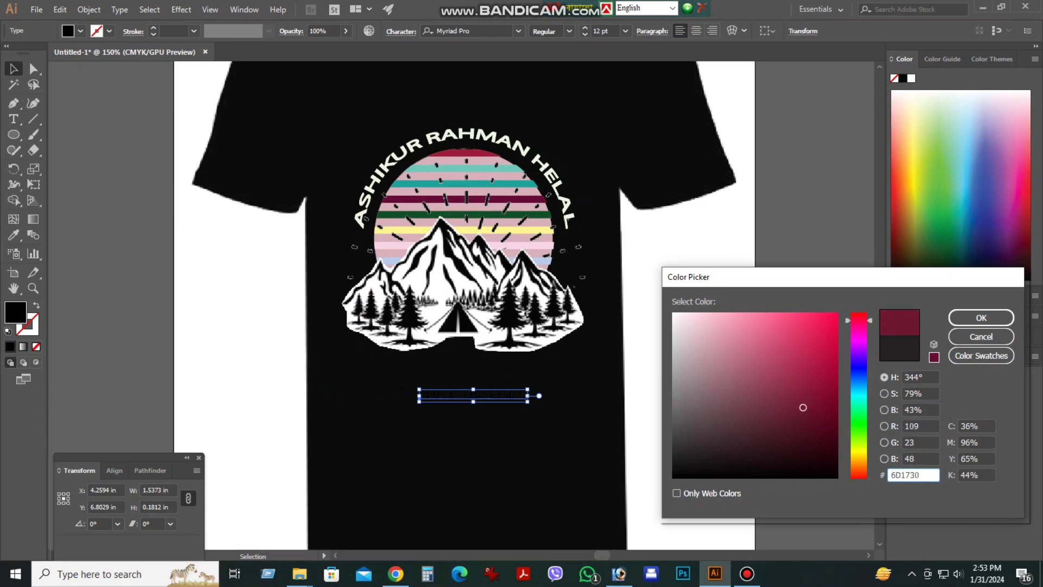
left_click_drag(858, 320, 858, 454)
left_click_drag(819, 348, 831, 371)
mouse_move(859, 454)
left_mouse_down()
mouse_move(859, 431)
mouse_move(859, 461)
left_mouse_up()
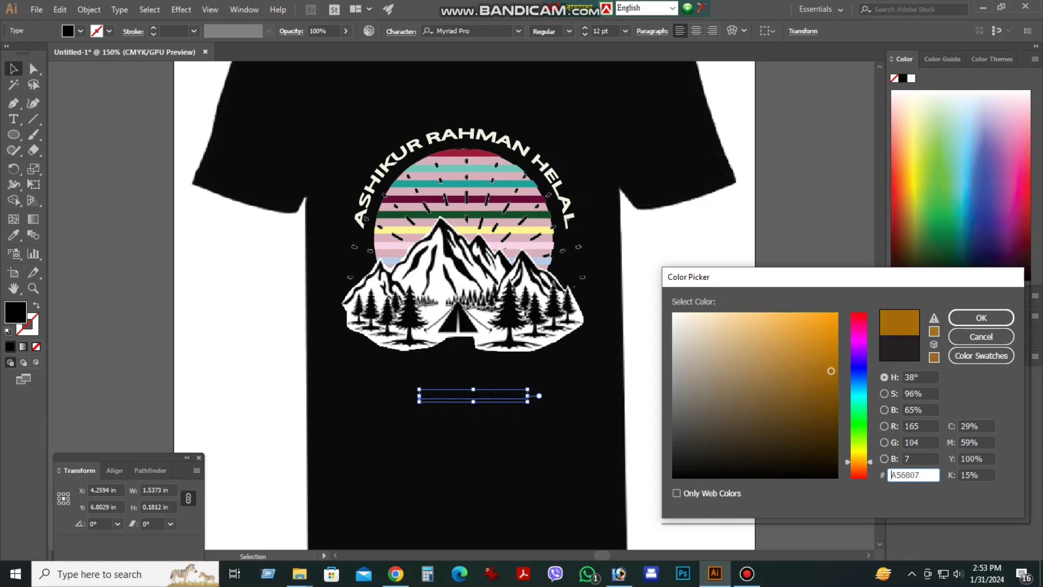
key("ctrl+v")
left_click(980, 317)
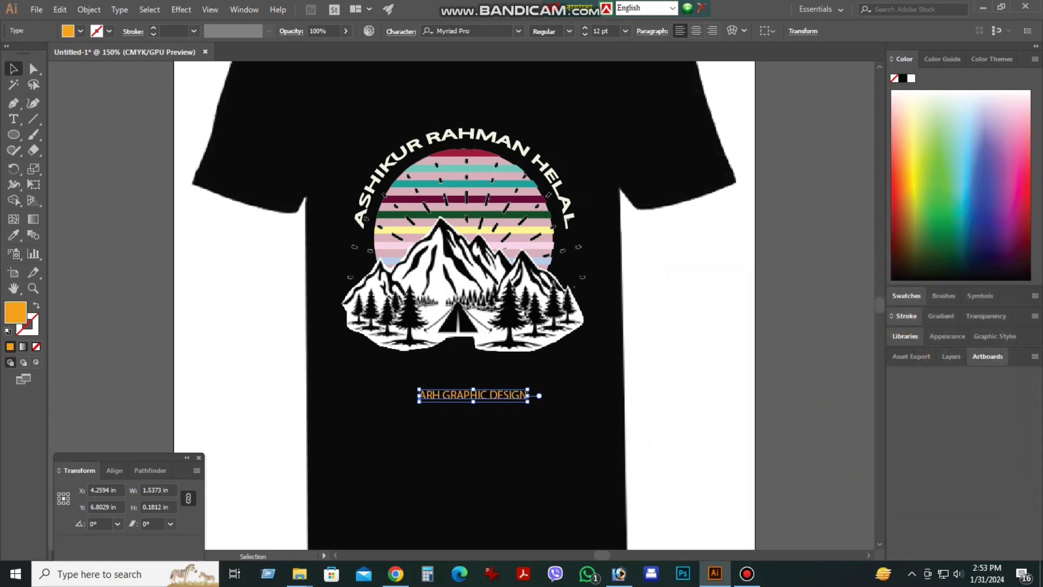
left_click_drag(528, 402, 608, 423)
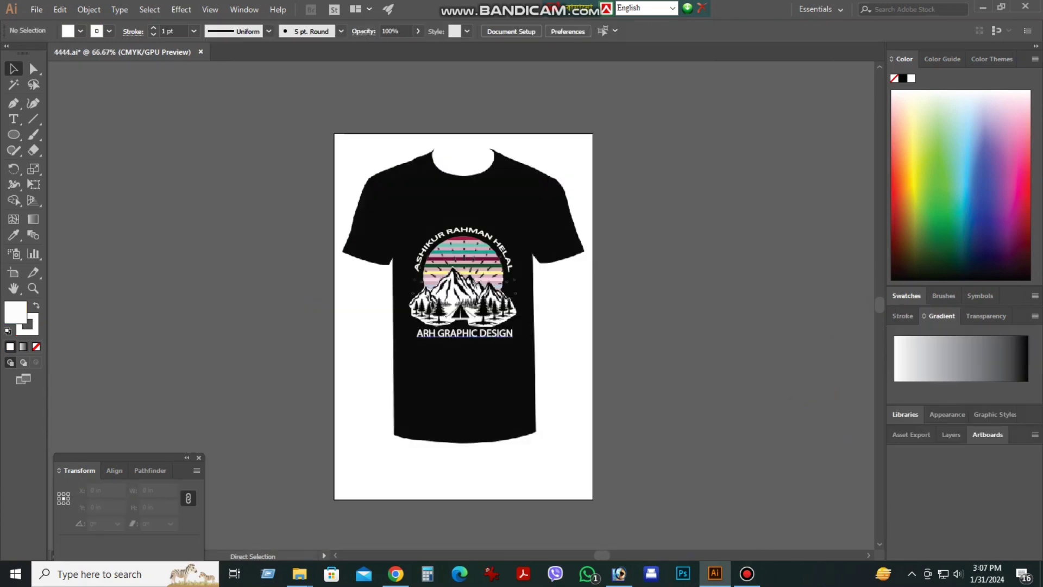
Step: Nudge the ARH GRAPHIC DESIGN text up and left with arrow keys, then zoom back to 100%
key("ctrl+equal")
key("ctrl+equal")
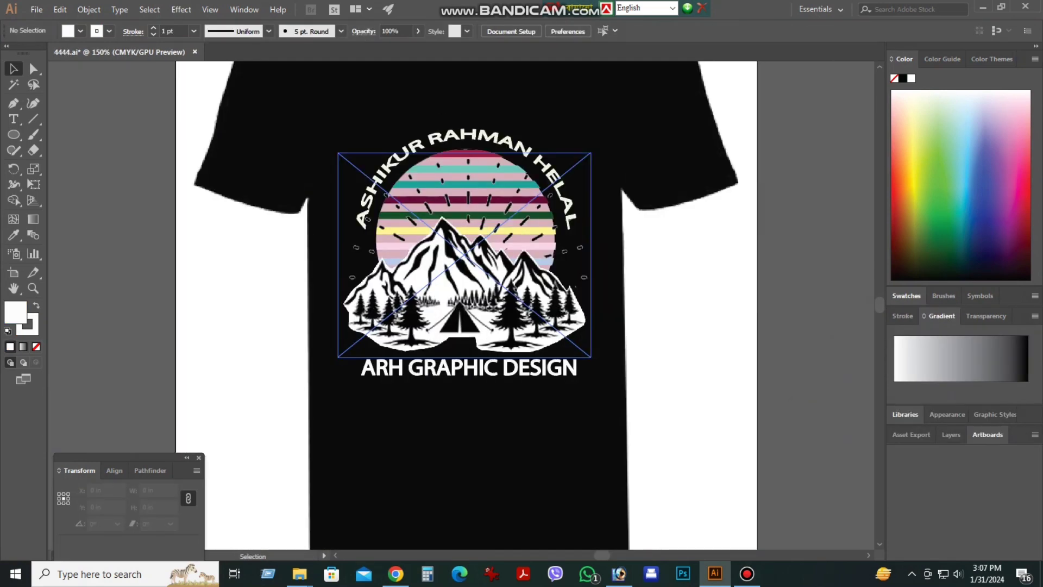
scroll(465, 304, "up", 1)
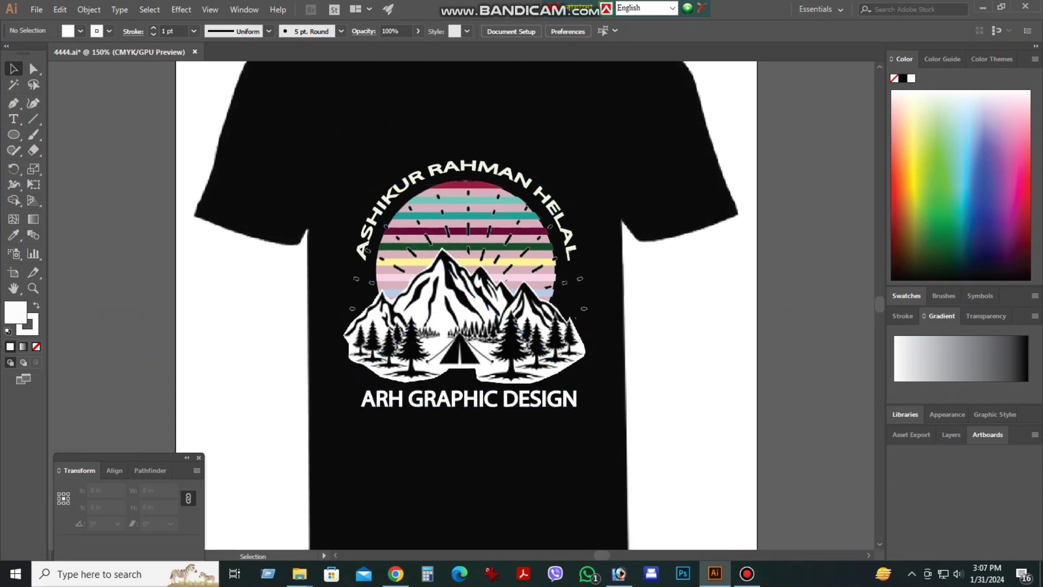
left_click(468, 398)
key("Up")
key("Up")
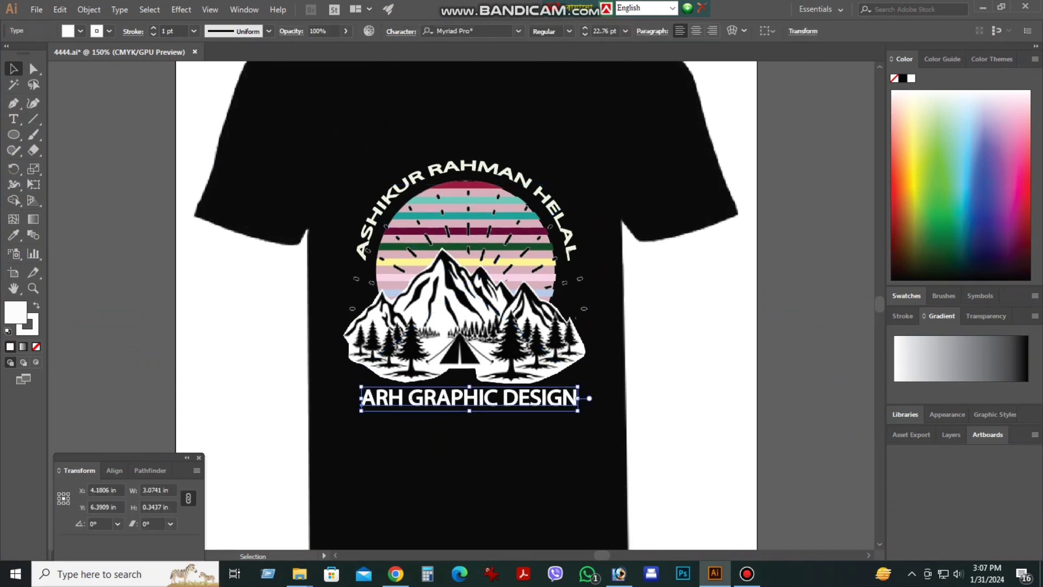
key("Left")
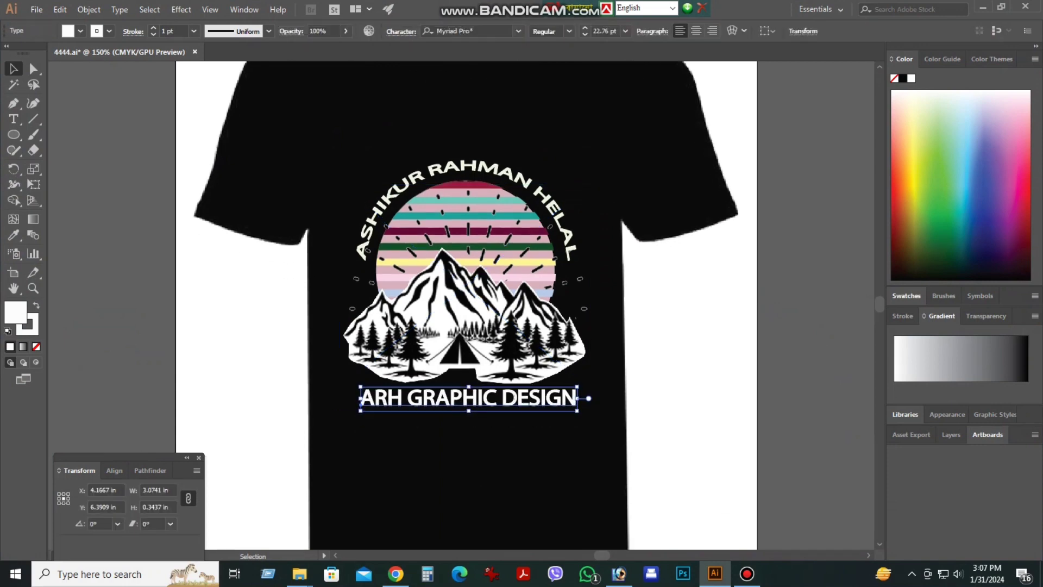
key("ctrl+shift+a")
key("ctrl+z")
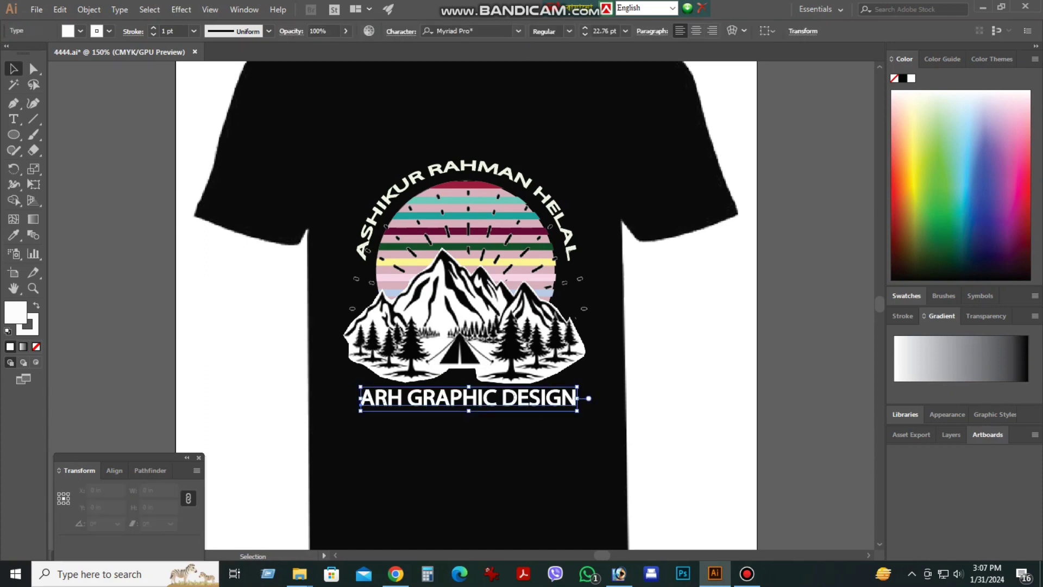
key("ctrl+shift+a")
key("ctrl+minus")
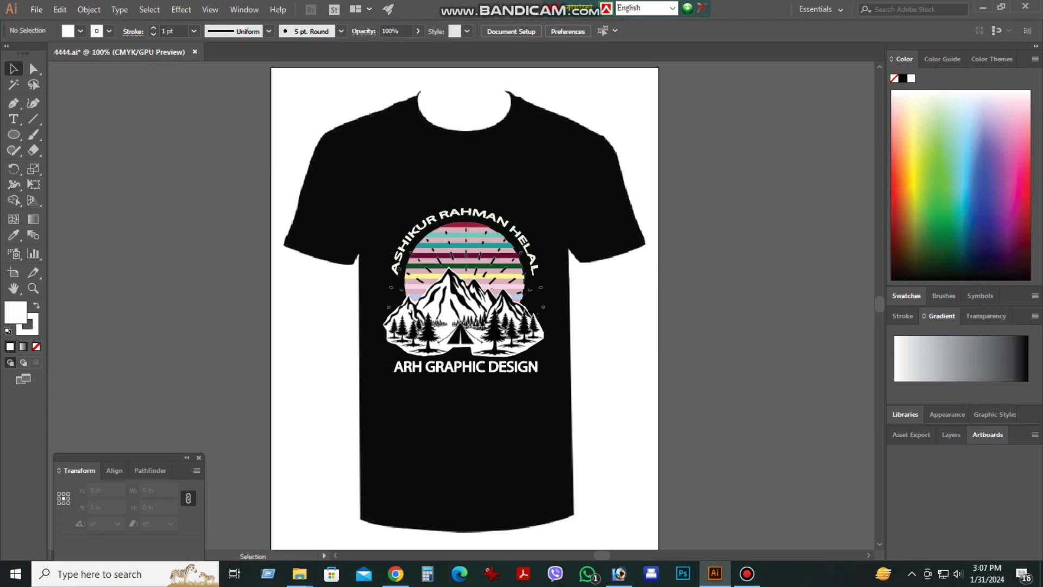
scroll(464, 304, "down", 1)
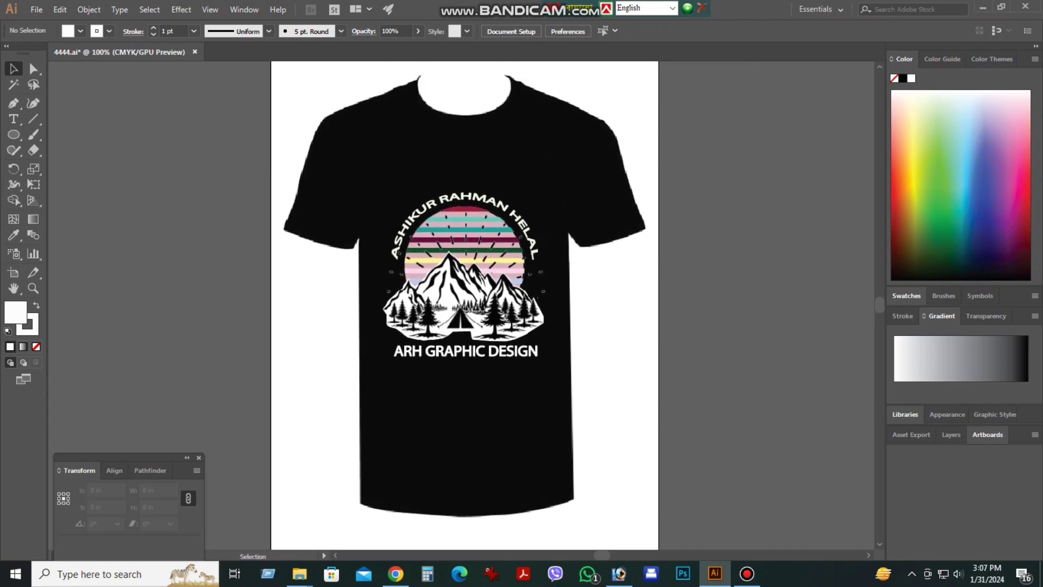